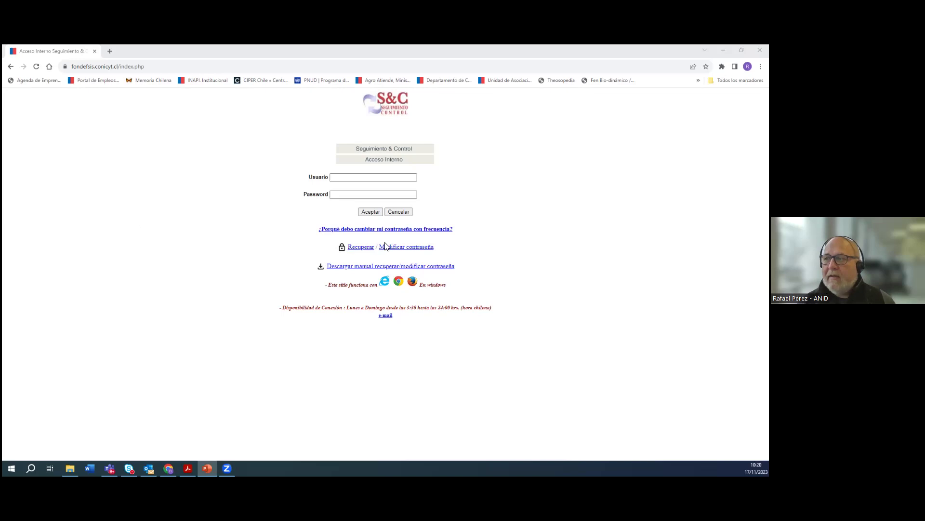
# Log in to the Seguimiento & Control internal access with the saved username and the account password
pyautogui.click(345, 177)
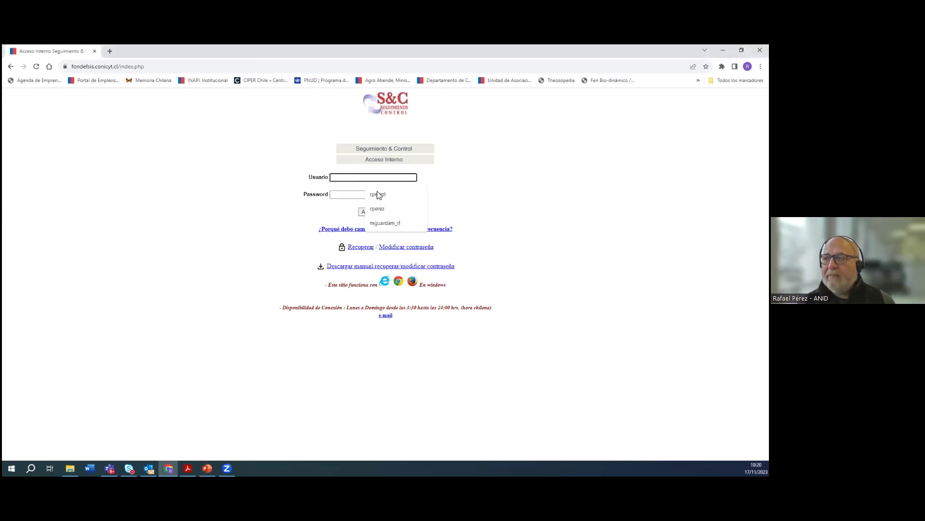
pyautogui.click(377, 191)
pyautogui.press('Tab')
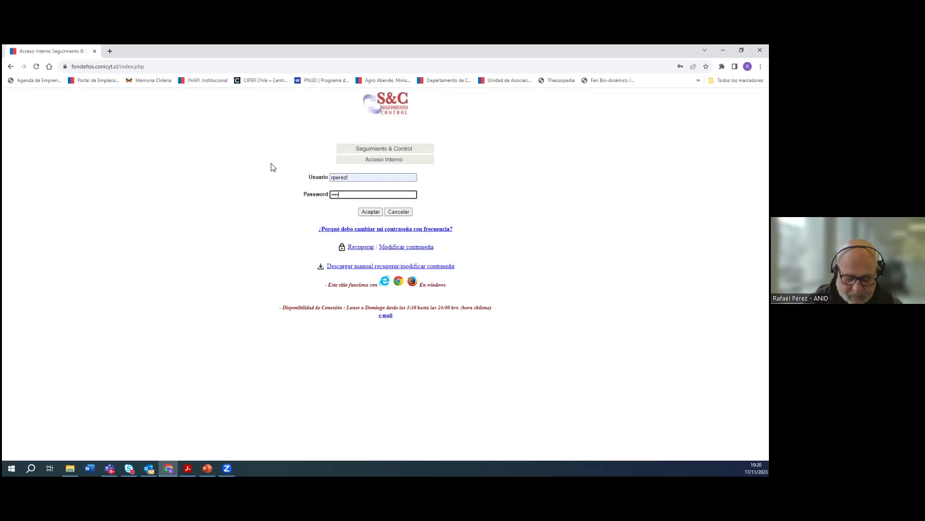
pyautogui.write('•••••••')
pyautogui.press('Return')
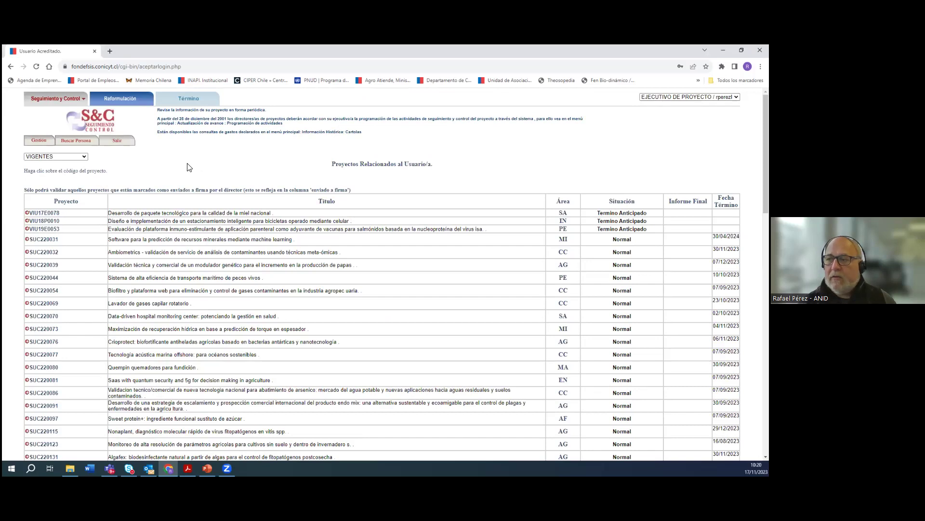
# Find project VIU23P0112 in the list of current projects and open its general situation page
pyautogui.scroll(-3, 178, 169)
pyautogui.scroll(3, 178, 166)
pyautogui.scroll(-2, 114, 330)
pyautogui.scroll(-1, 114, 330)
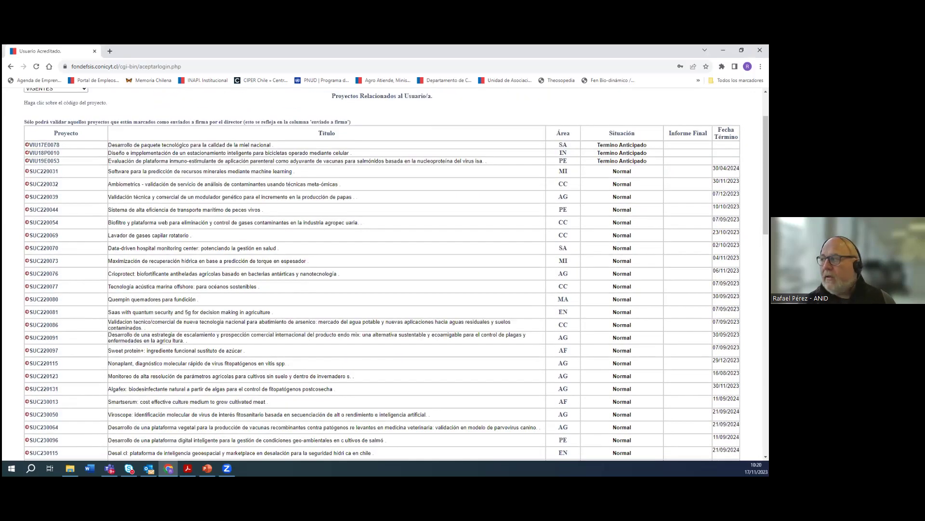
pyautogui.scroll(-2, 380, 270)
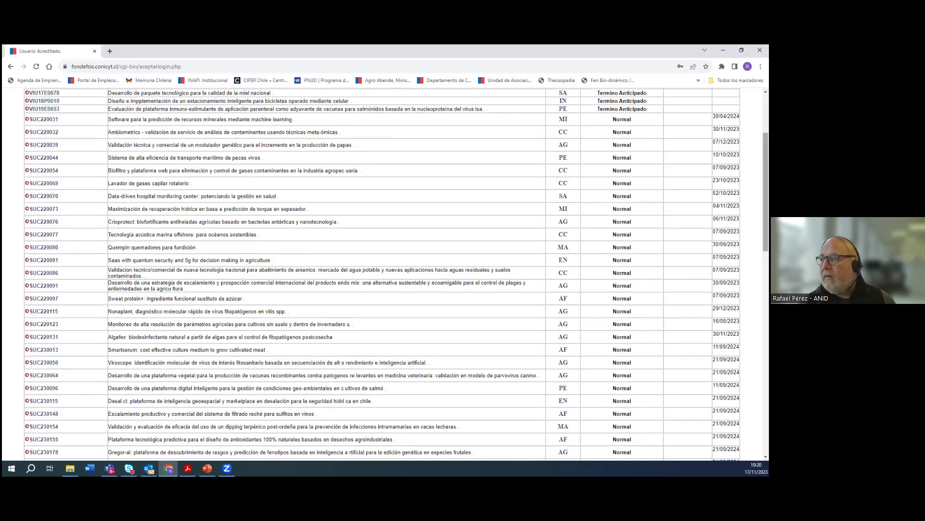
pyautogui.scroll(-3, 189, 449)
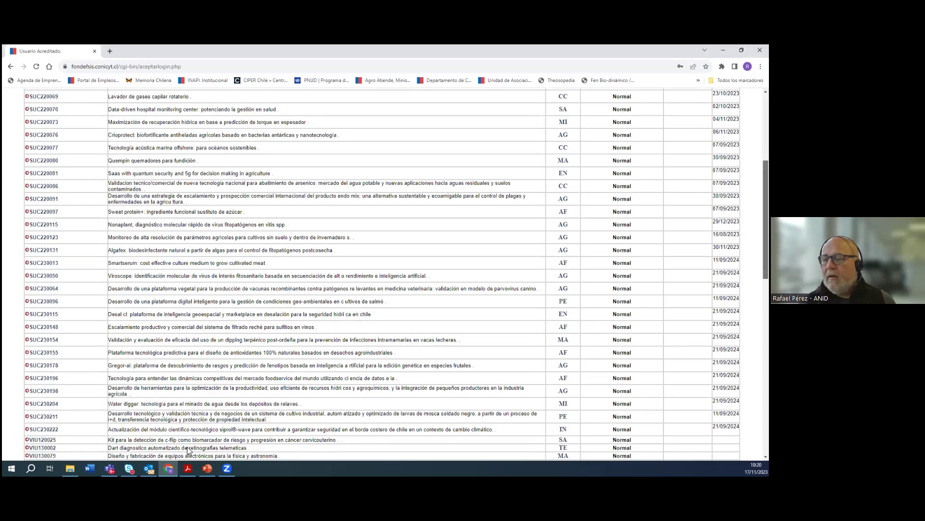
pyautogui.click(46, 419)
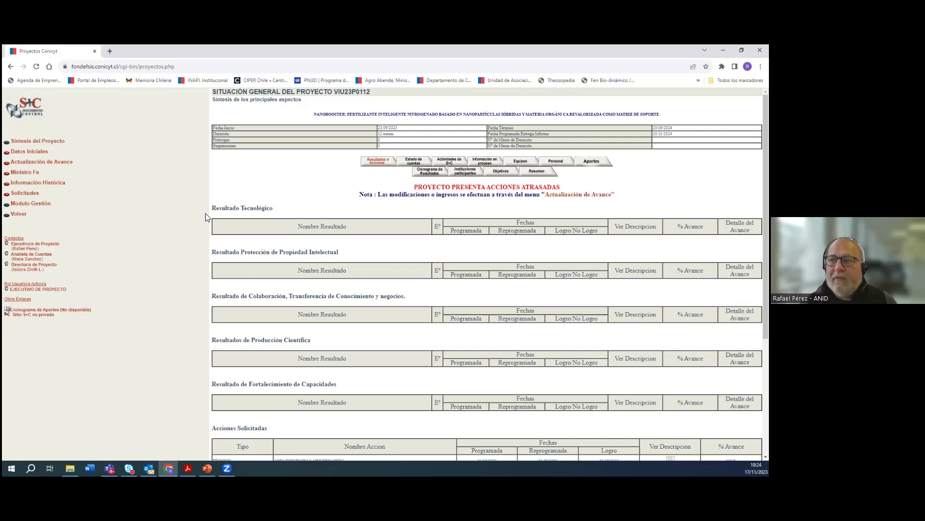
# Start a results entry under Actualización de Avance, choose Resultado Tecnológico as the result type and continue to its characterization
pyautogui.click(33, 164)
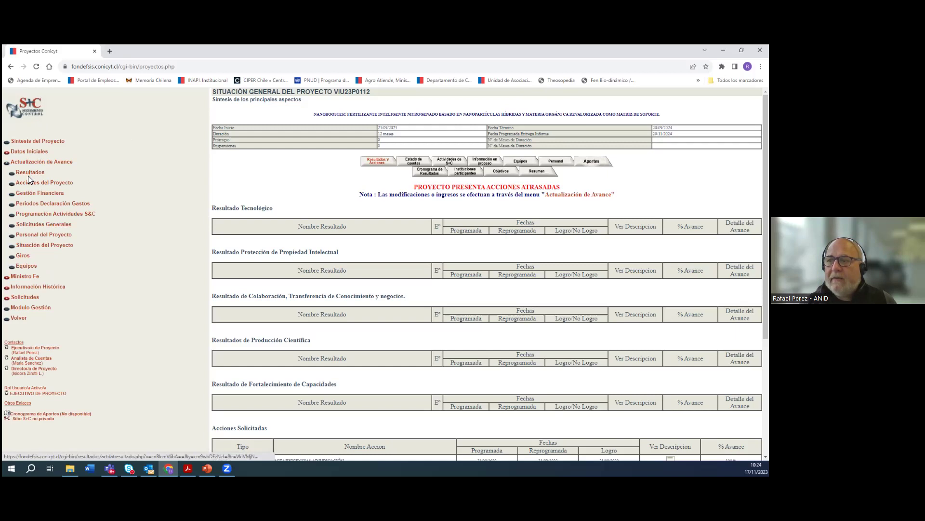
pyautogui.click(30, 176)
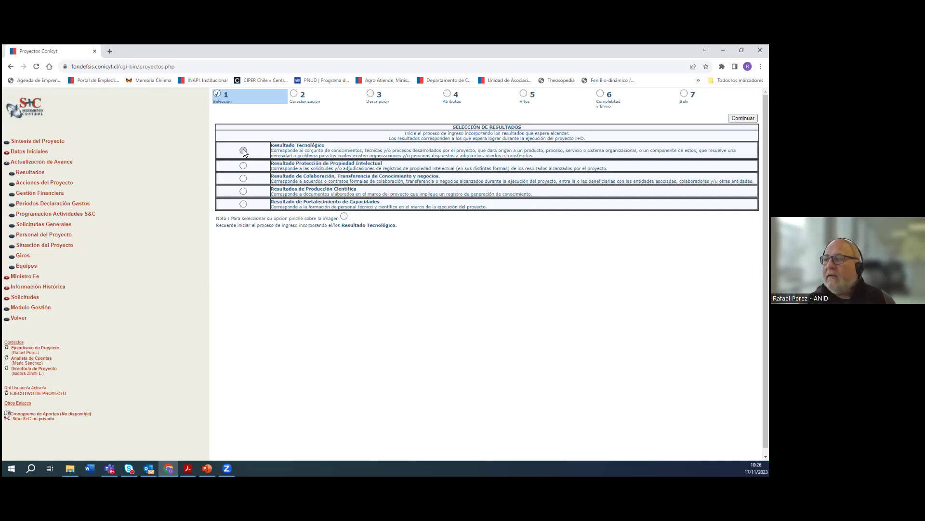
pyautogui.click(243, 151)
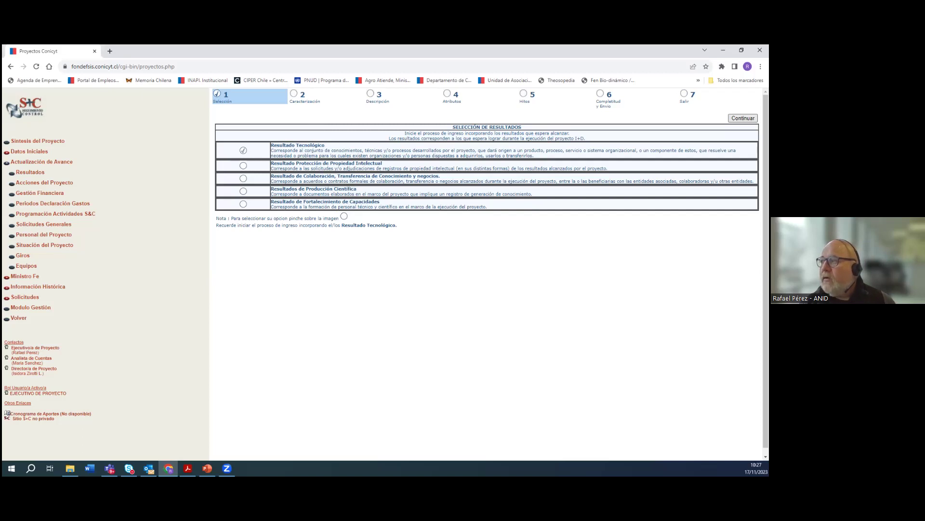
pyautogui.click(743, 118)
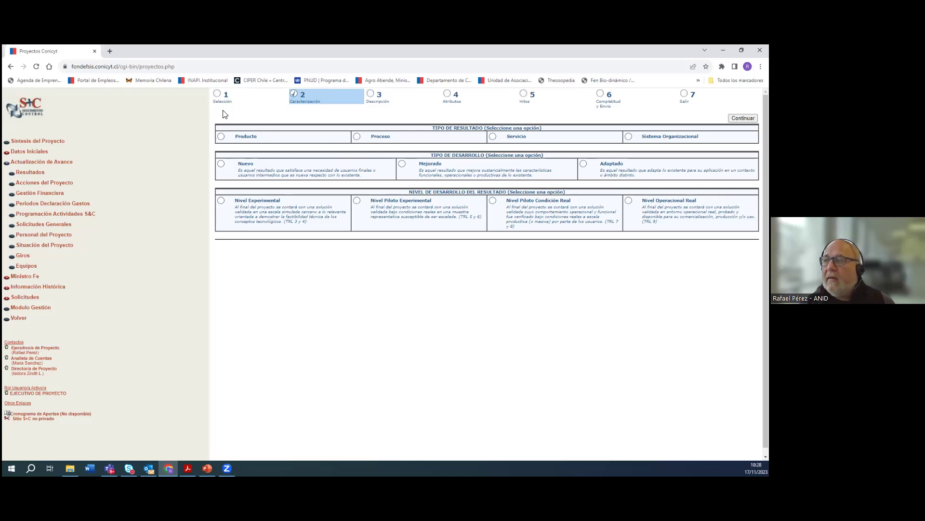
# Characterize the result as Producto, Nuevo and Nivel Experimental, and continue to its description
pyautogui.click(221, 137)
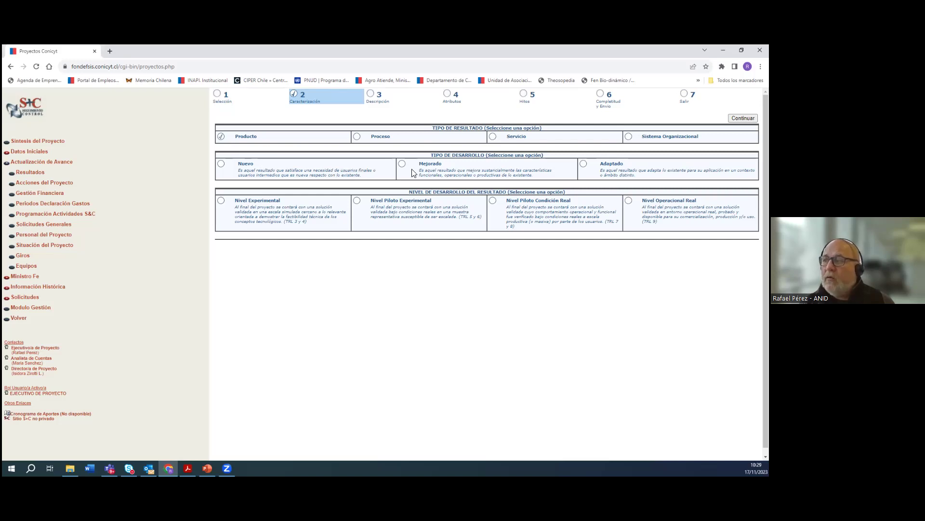
pyautogui.click(220, 164)
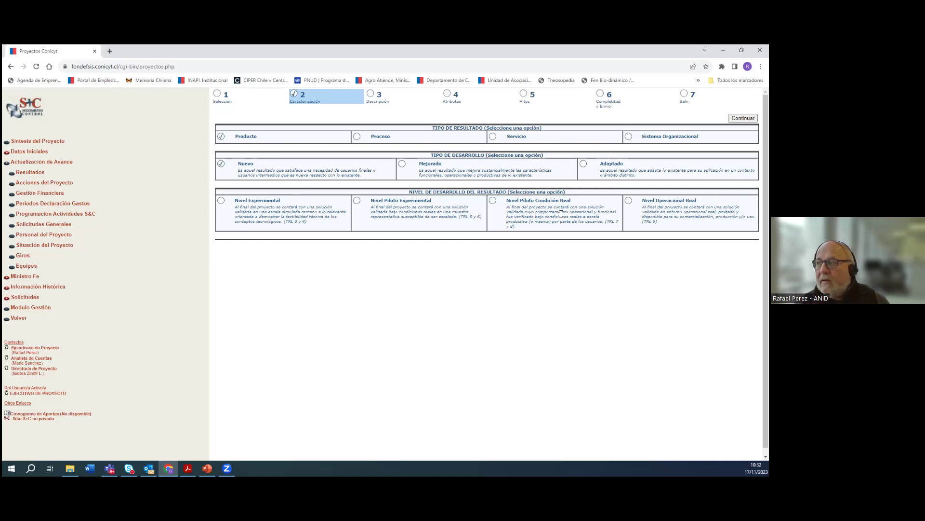
pyautogui.click(220, 200)
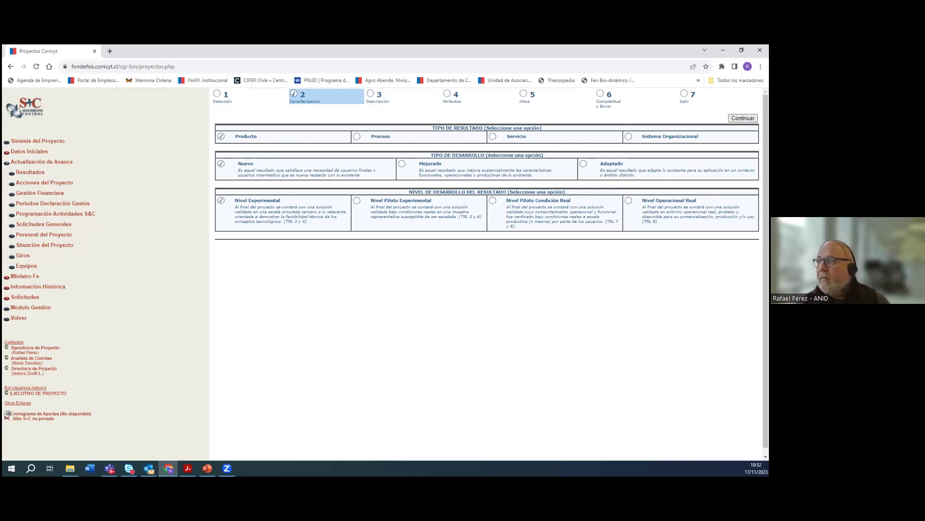
pyautogui.click(743, 118)
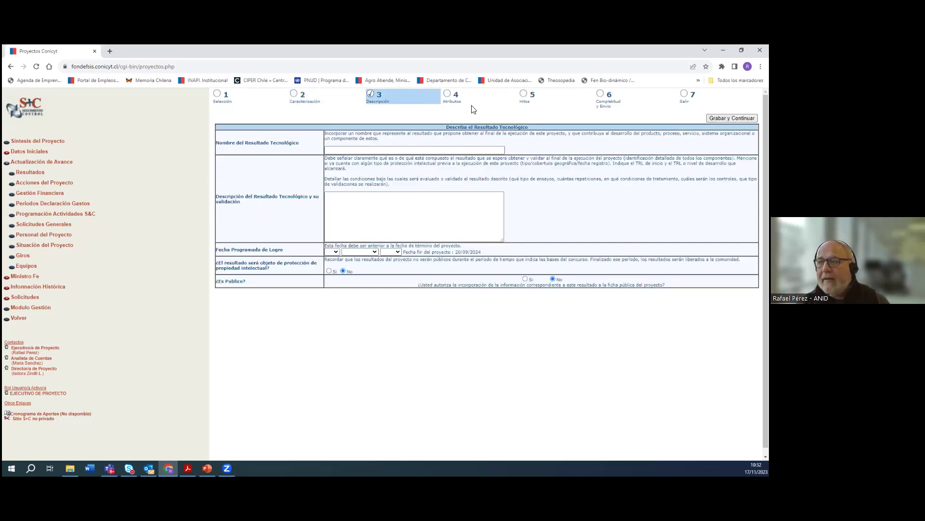
# Enter "producto a desarrollar" as the name of the technological result
pyautogui.click(364, 151)
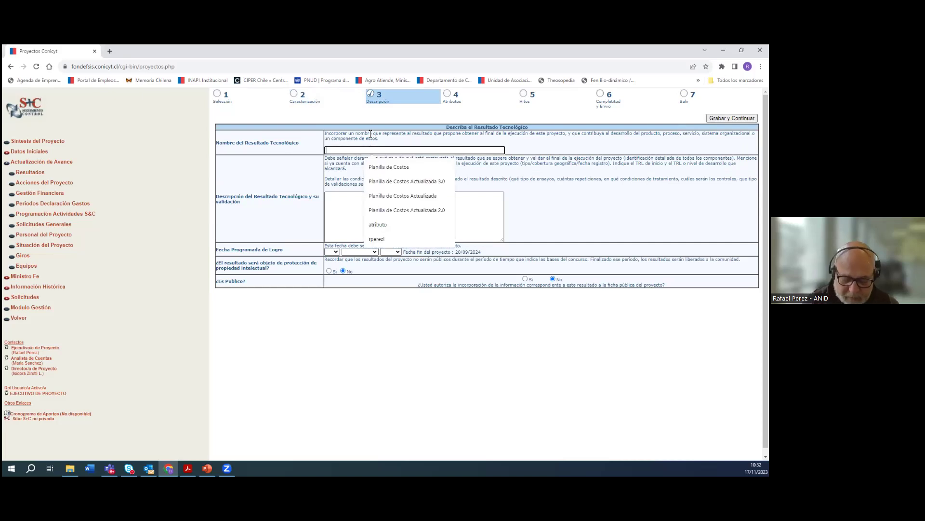
pyautogui.write('p')
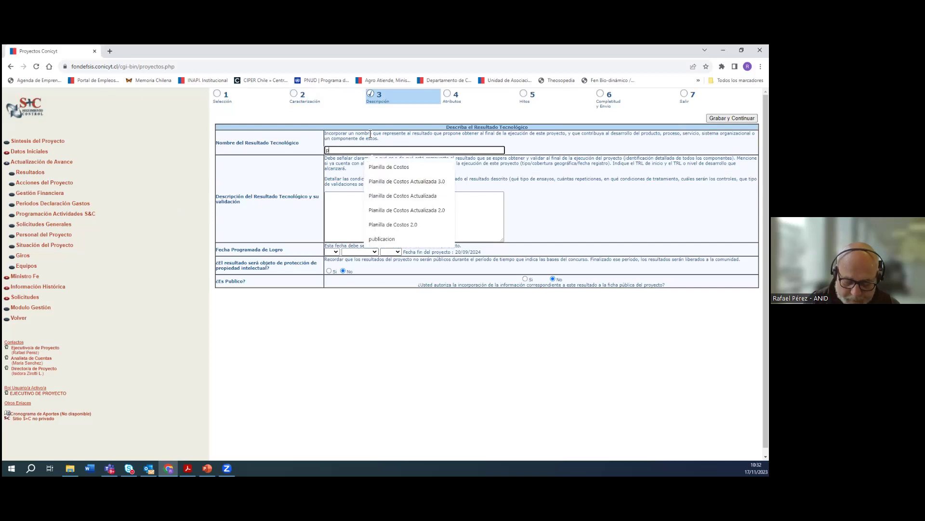
pyautogui.write('roducto ')
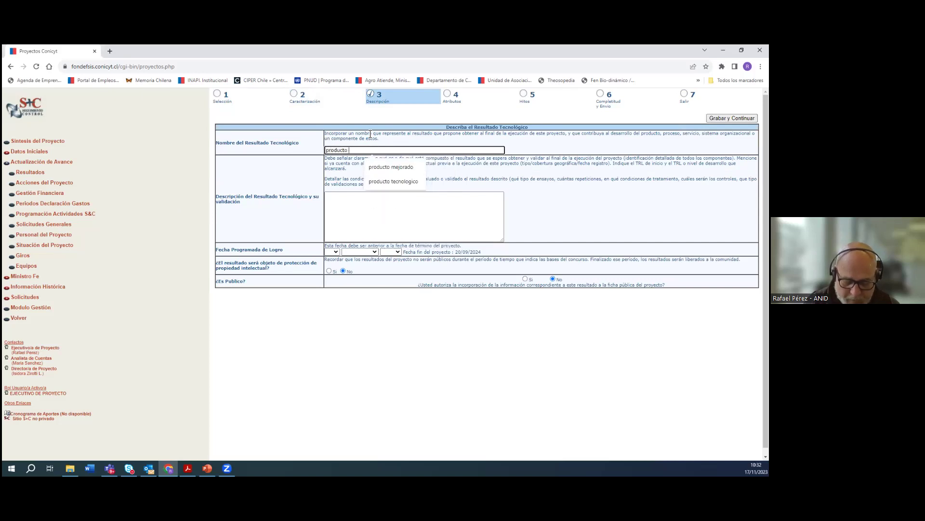
pyautogui.write('a desarrollar')
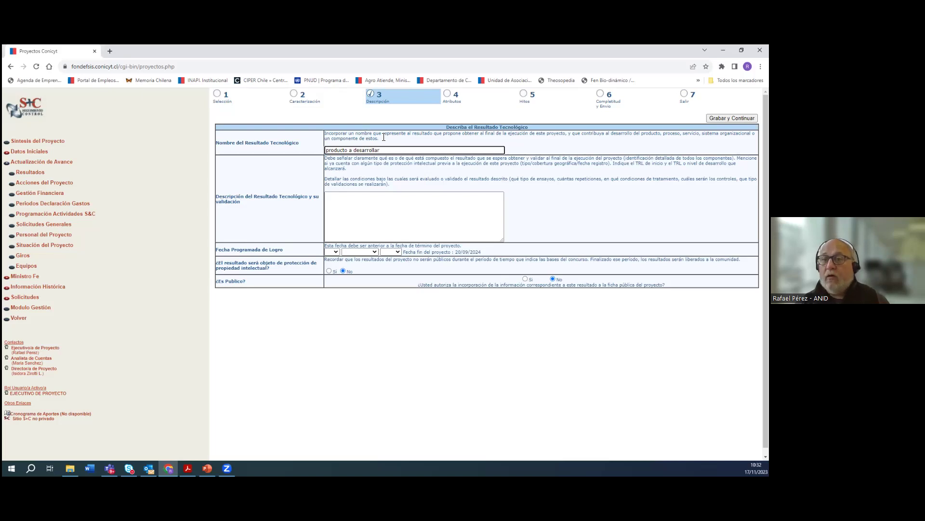
# Enter "detalle" as the description of the technological result and its validation
pyautogui.click(350, 199)
pyautogui.click(349, 200)
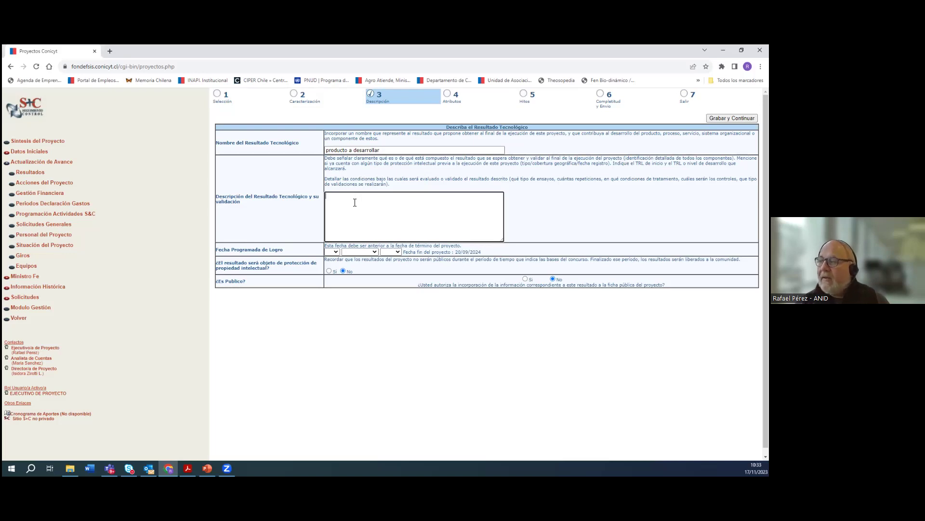
pyautogui.click(380, 236)
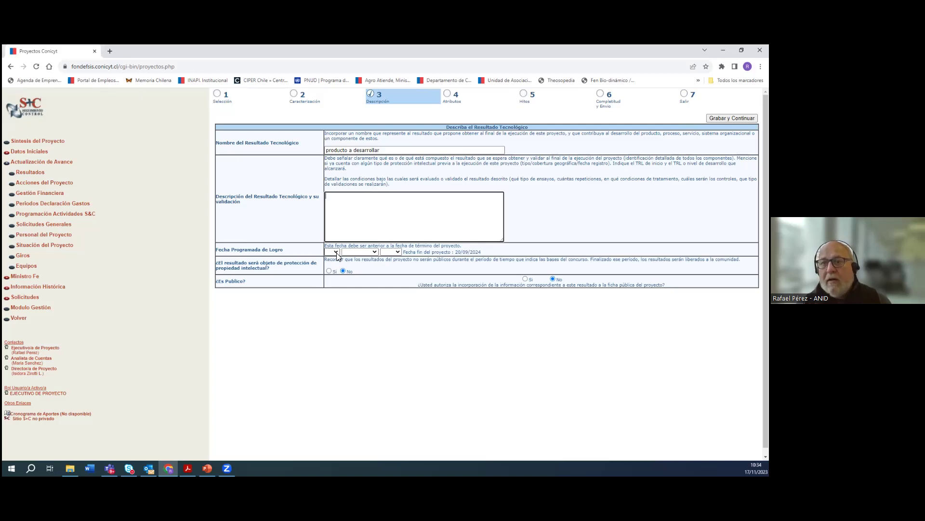
pyautogui.click(340, 228)
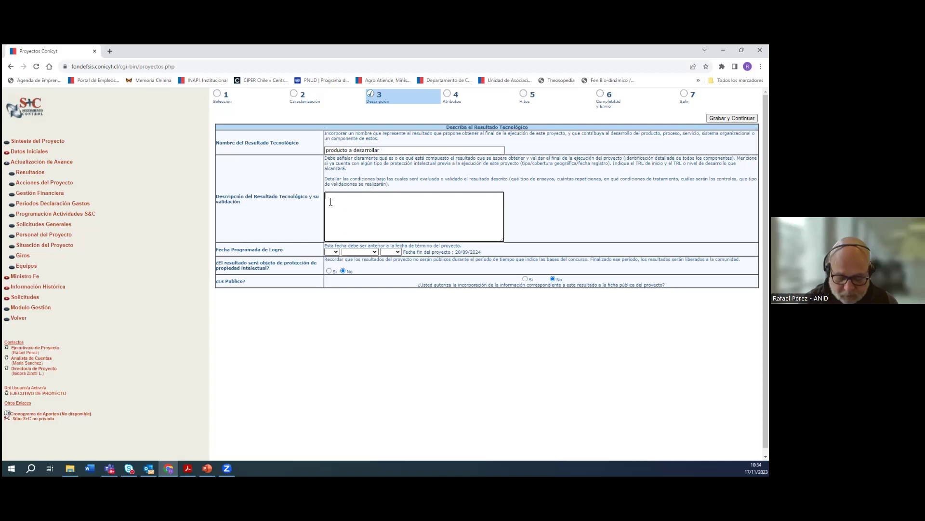
pyautogui.write('ett')
pyautogui.write('lle')
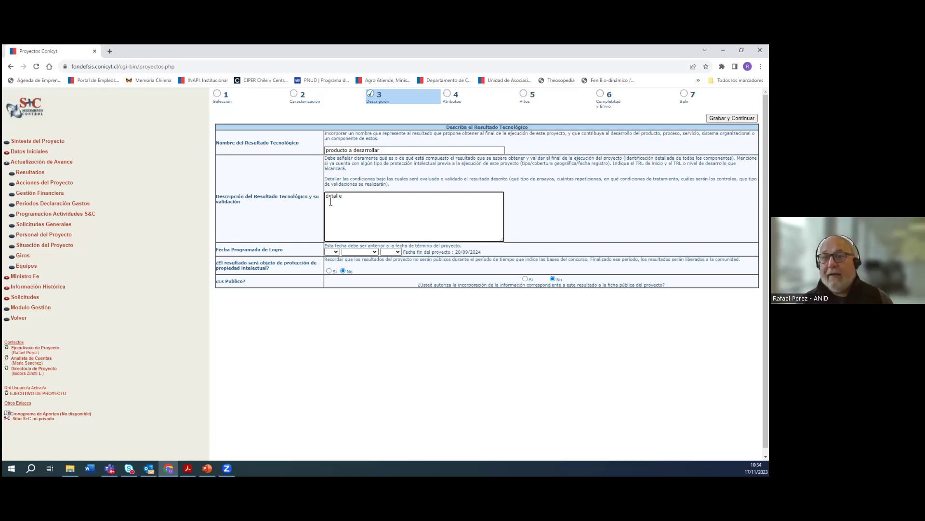
# Set the programmed achievement date to 08 Mayo 2023 and try to save the result description
pyautogui.click(336, 251)
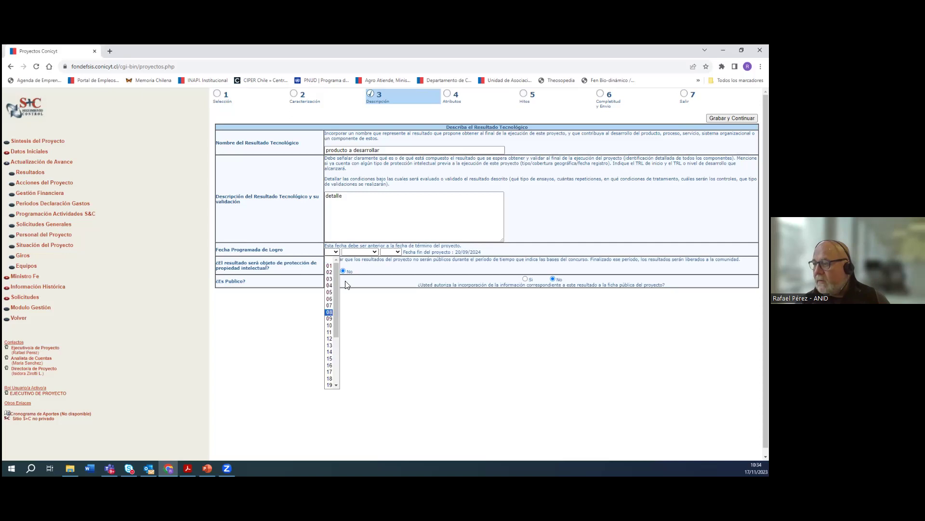
pyautogui.click(330, 313)
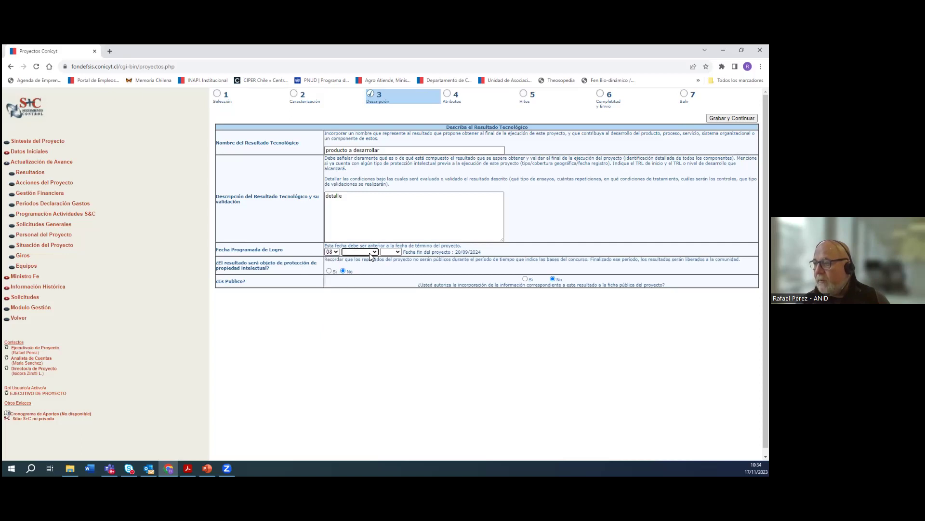
pyautogui.click(369, 252)
pyautogui.click(368, 292)
pyautogui.click(391, 253)
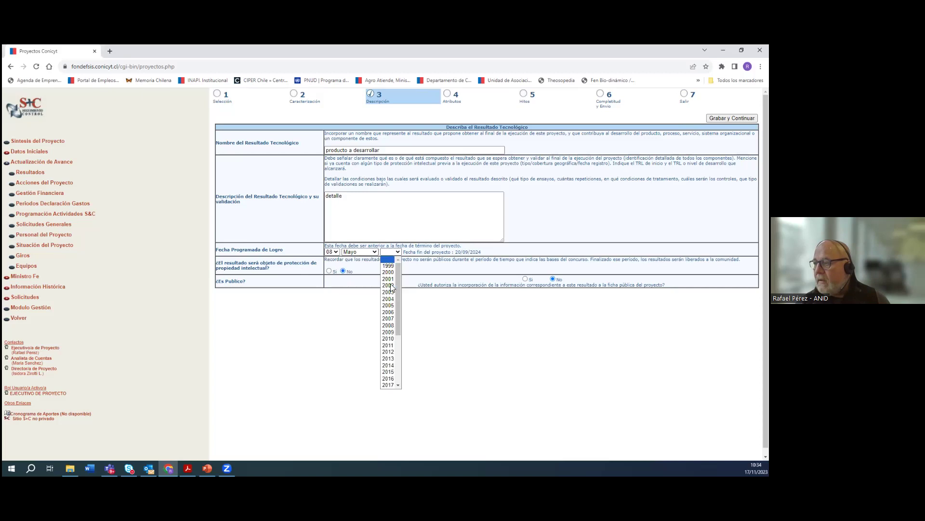
pyautogui.click(393, 340)
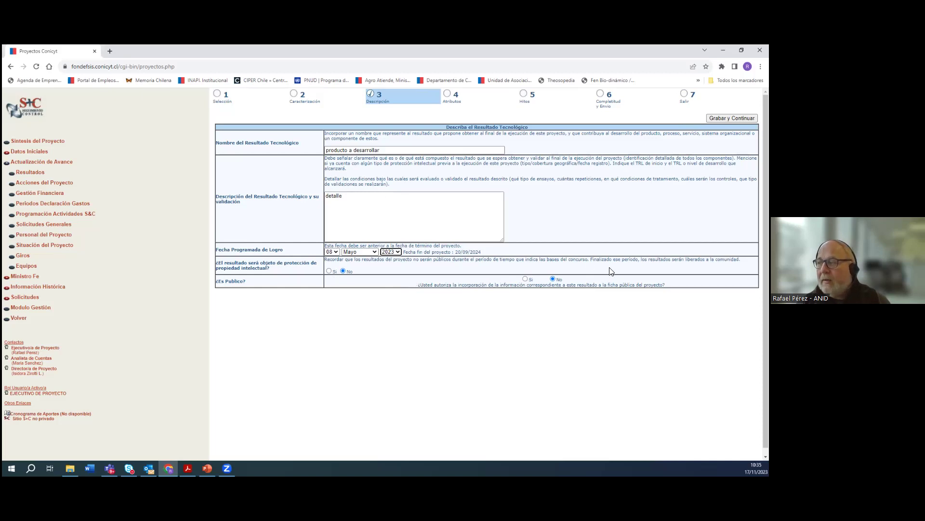
pyautogui.click(526, 282)
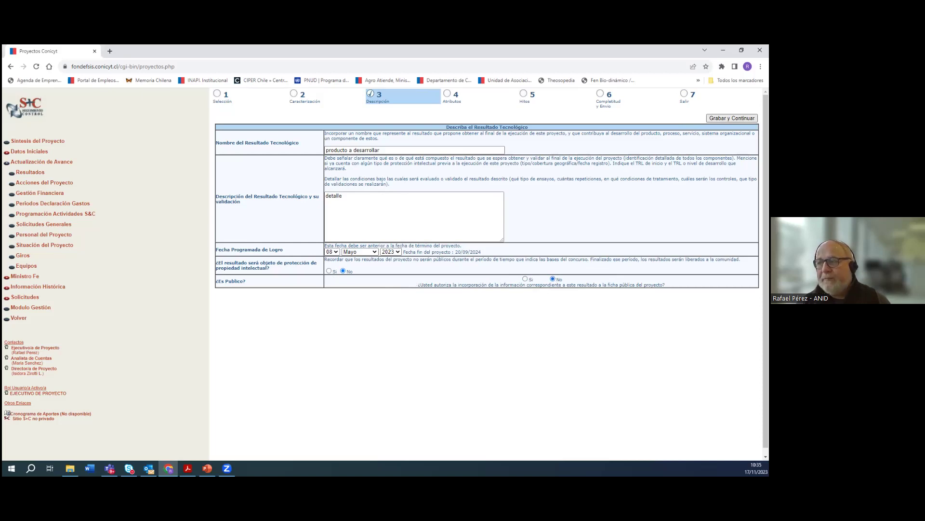
pyautogui.click(732, 118)
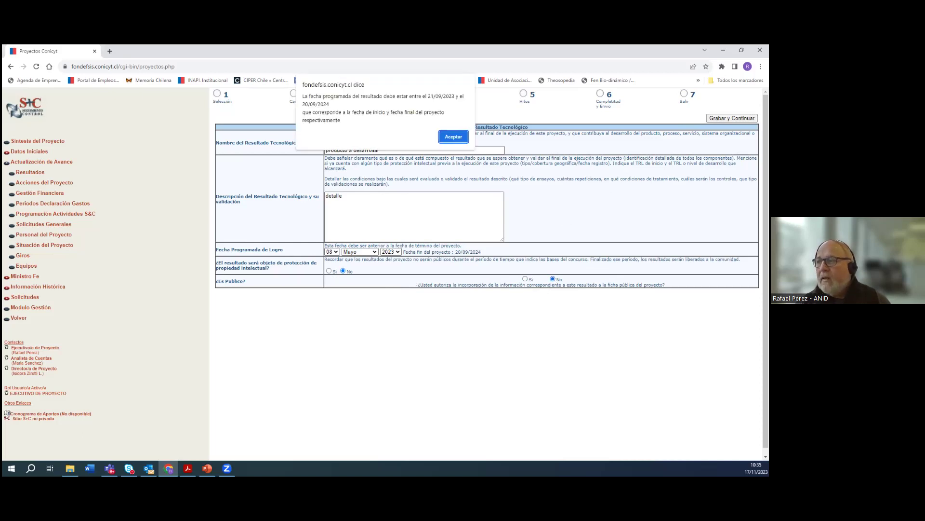
pyautogui.click(453, 137)
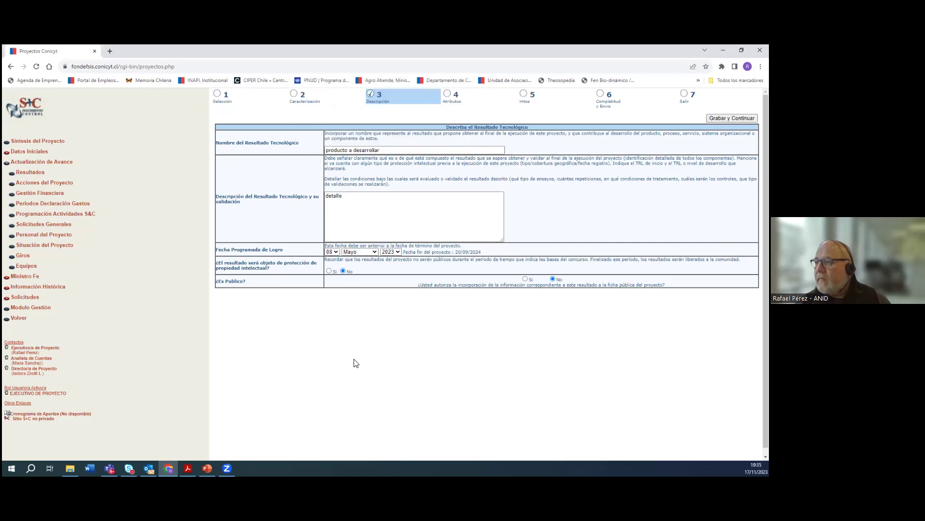
# Set the year of the programmed achievement date to 2024, save the description and continue to the attributes
pyautogui.click(396, 251)
pyautogui.scroll(-2, 398, 293)
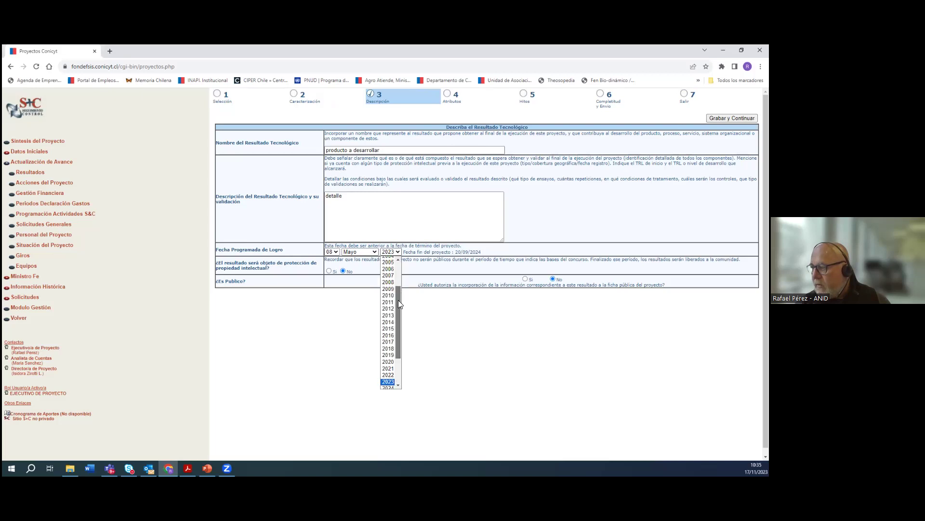
pyautogui.click(388, 351)
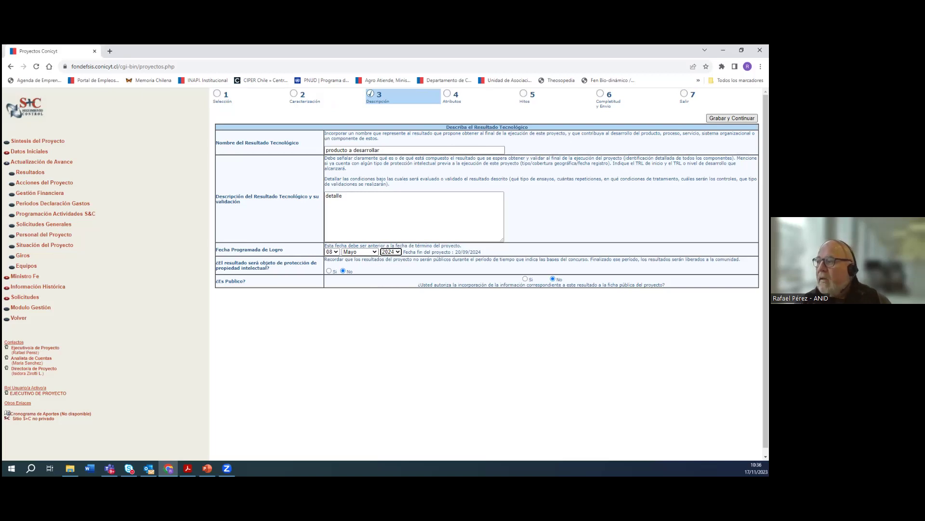
pyautogui.click(732, 118)
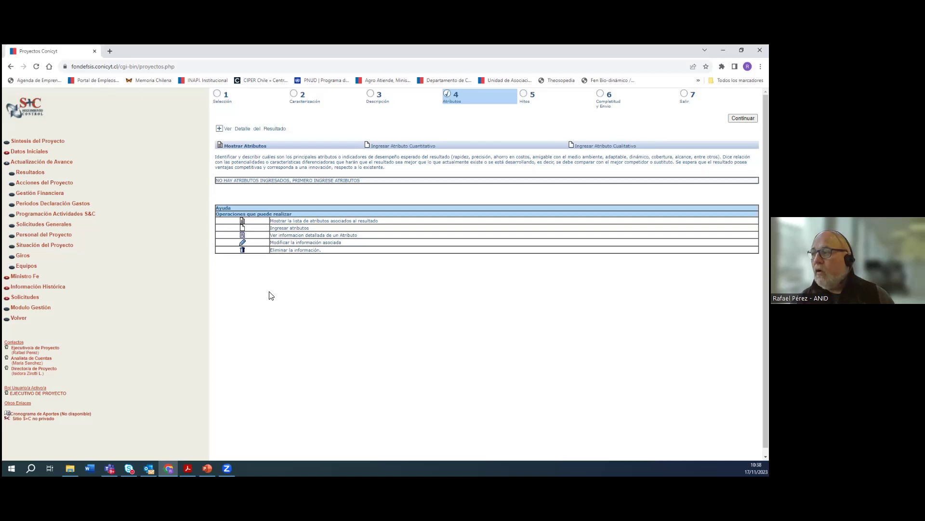
# Start a new quantitative attribute named "atributo" with the description "descripcion"
pyautogui.click(403, 146)
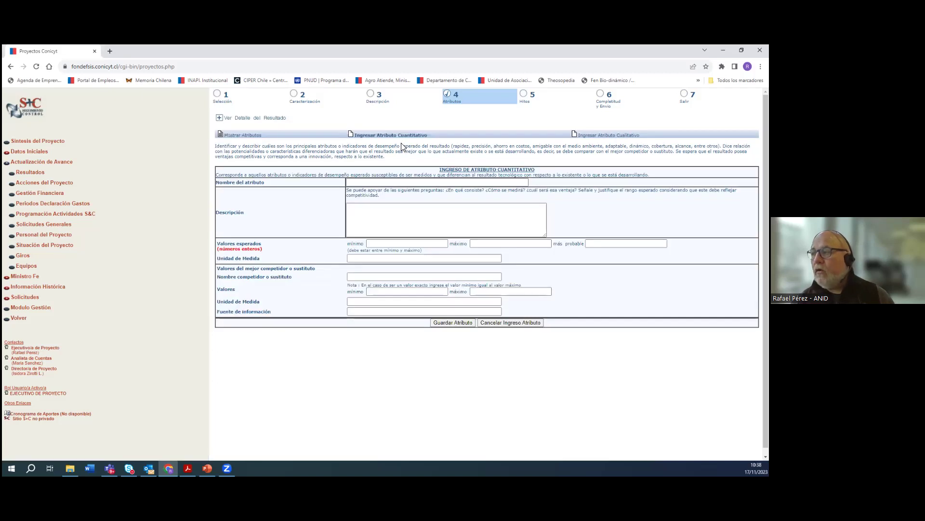
pyautogui.click(369, 183)
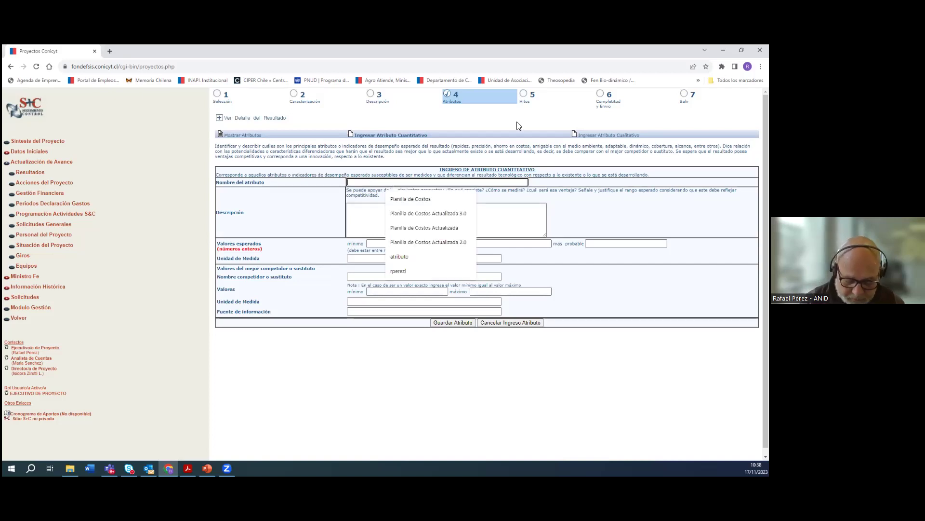
pyautogui.write('atributo')
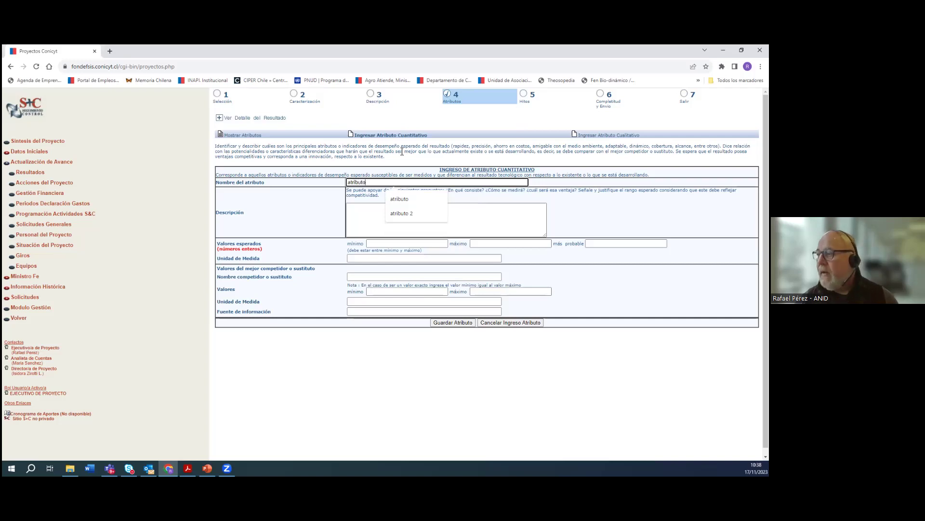
pyautogui.click(366, 215)
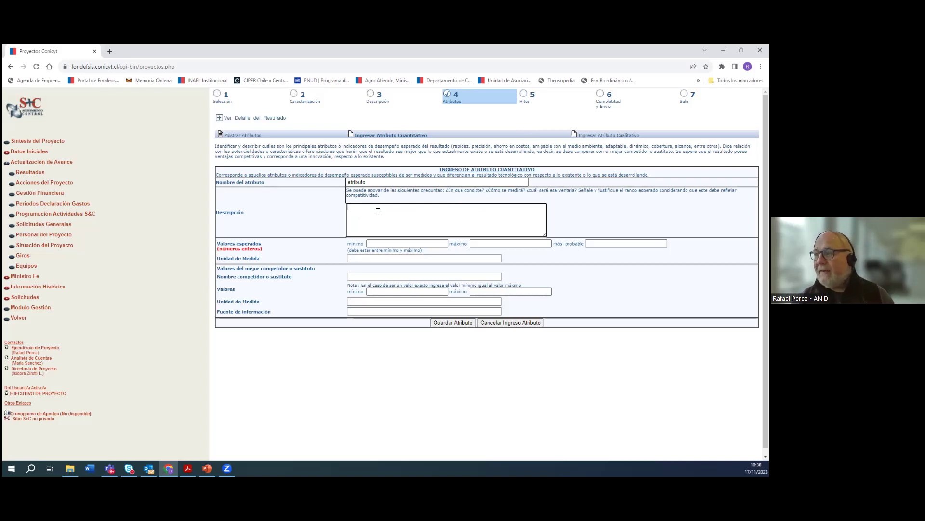
pyautogui.write('descripcion')
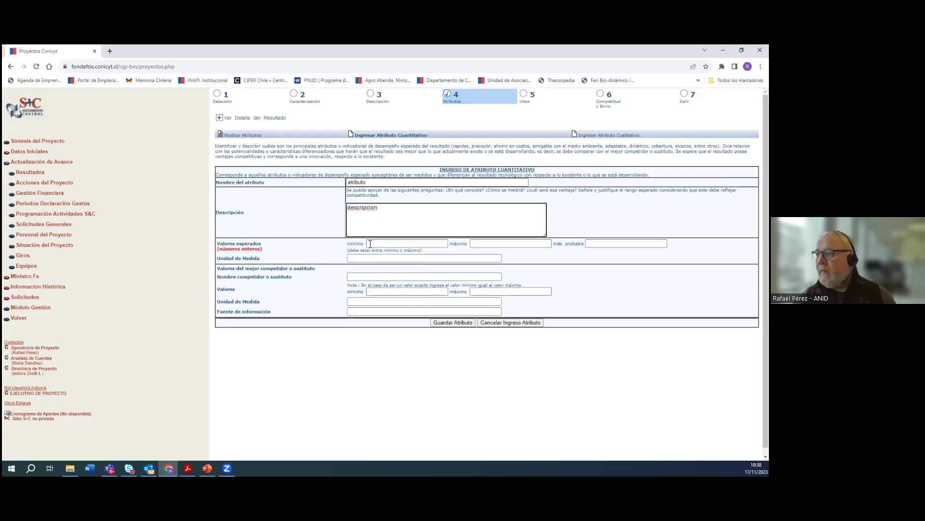
# Set the attribute's expected values to minimum 3, maximum 4 and most probable 2, with m/seg as the unit of measure
pyautogui.click(417, 243)
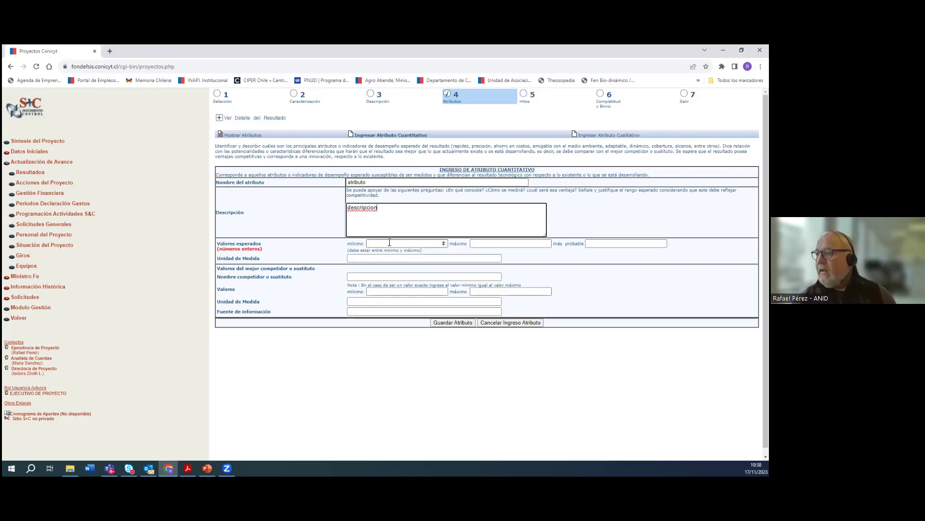
pyautogui.click(444, 241)
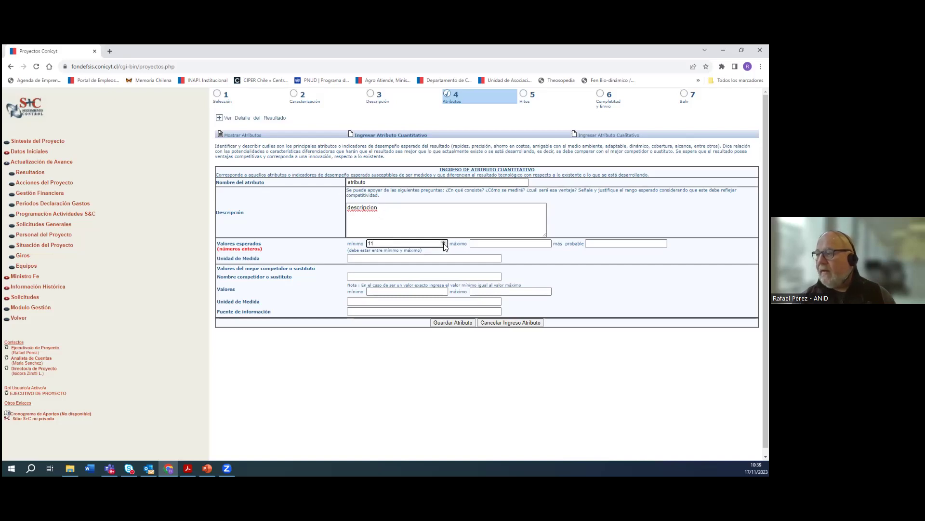
pyautogui.click(444, 242)
pyautogui.click(548, 242)
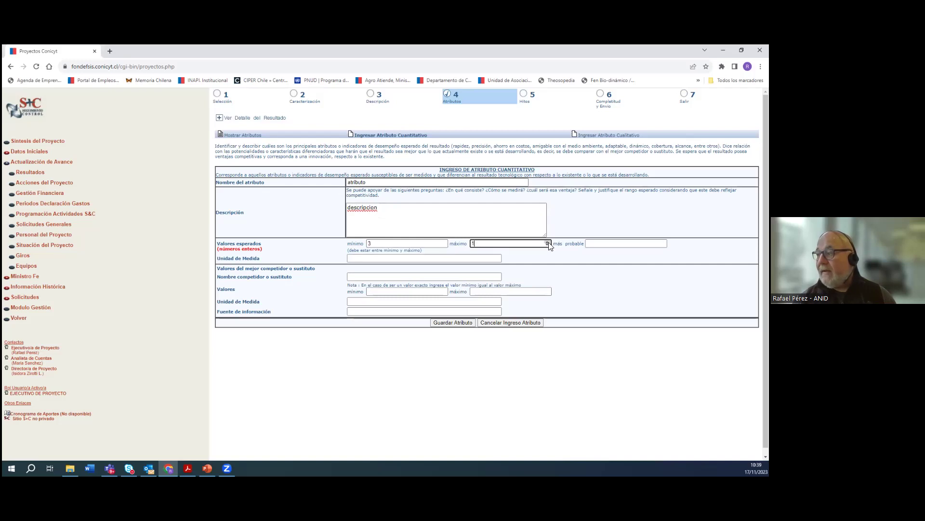
pyautogui.click(548, 242)
pyautogui.click(548, 242)
pyautogui.click(548, 242)
pyautogui.click(663, 242)
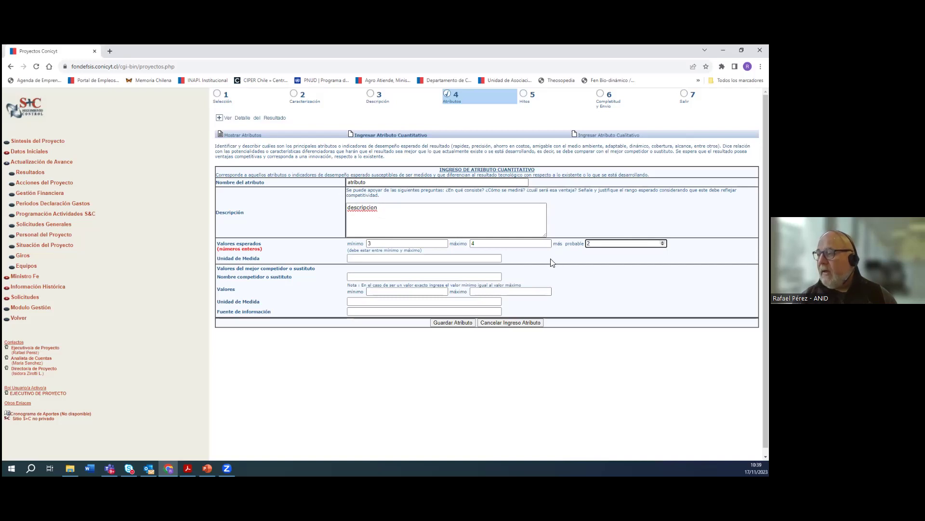
pyautogui.click(363, 261)
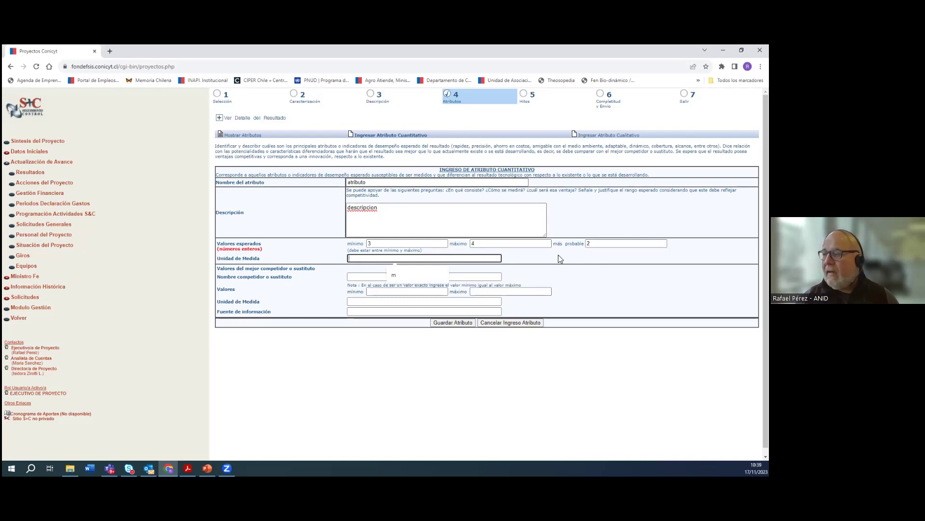
pyautogui.write('m/se')
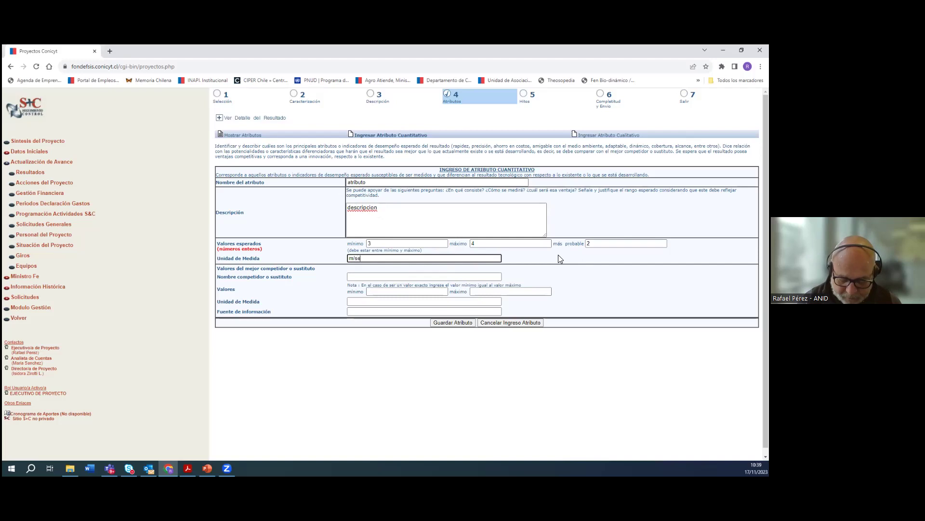
pyautogui.write('g')
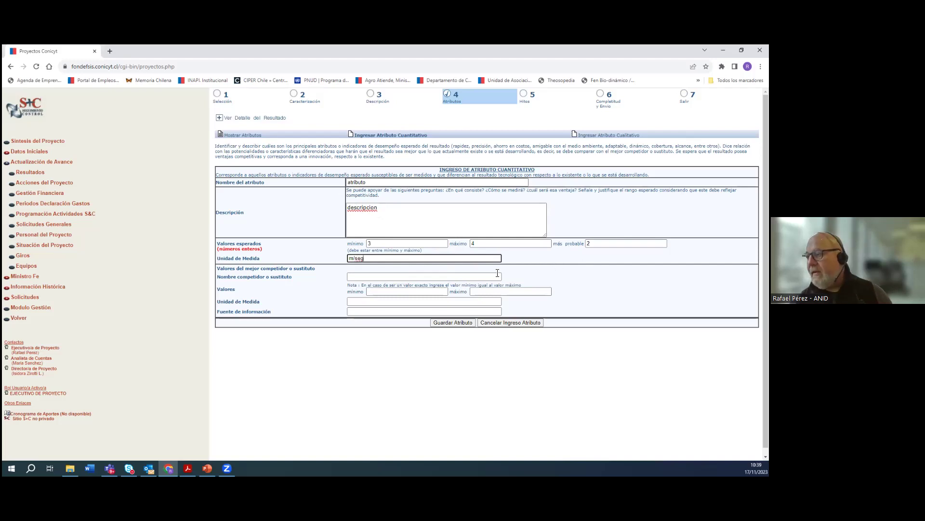
# Enter "atributo competencia" as the competitor or substitute name, with a minimum value of 1 and a maximum of 10
pyautogui.click(403, 276)
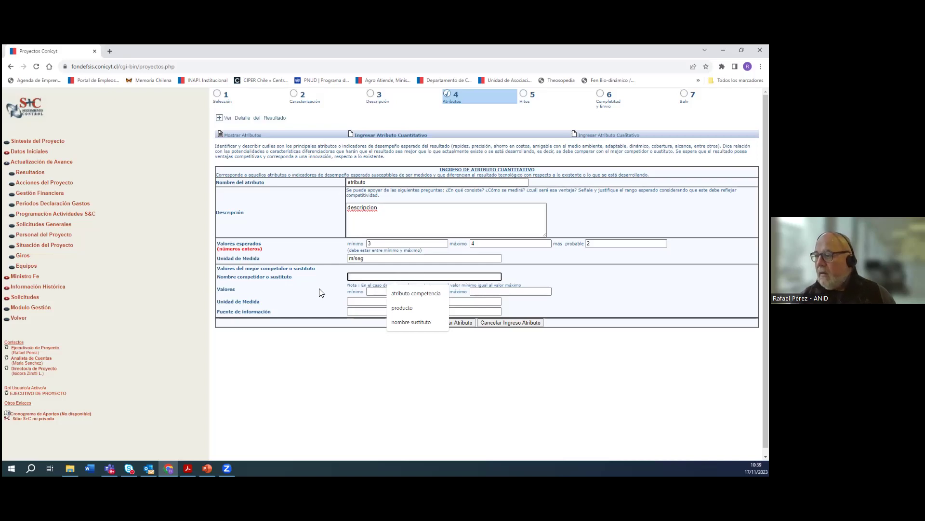
pyautogui.click(341, 281)
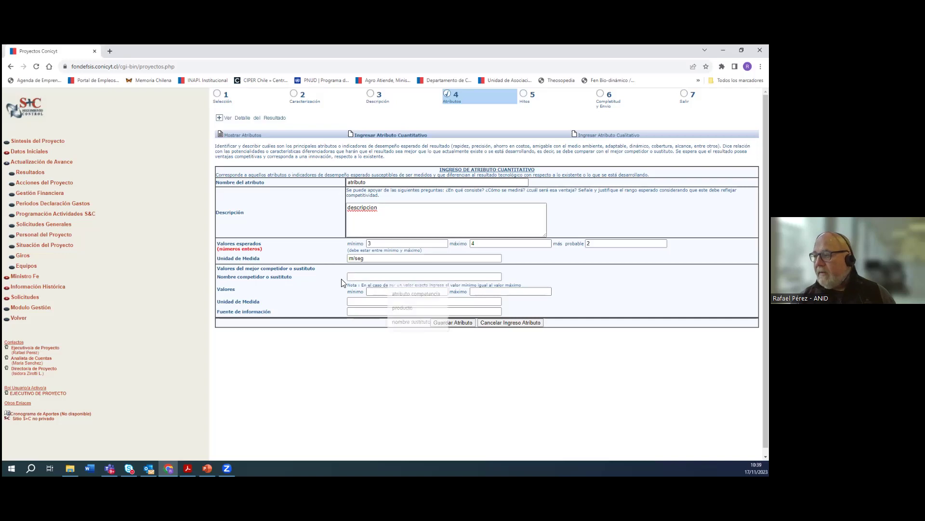
pyautogui.click(369, 278)
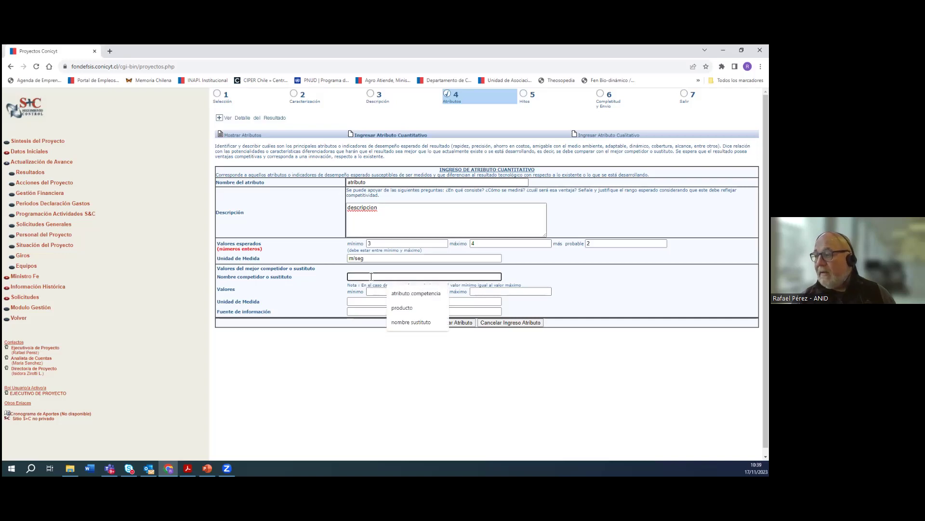
pyautogui.click(413, 294)
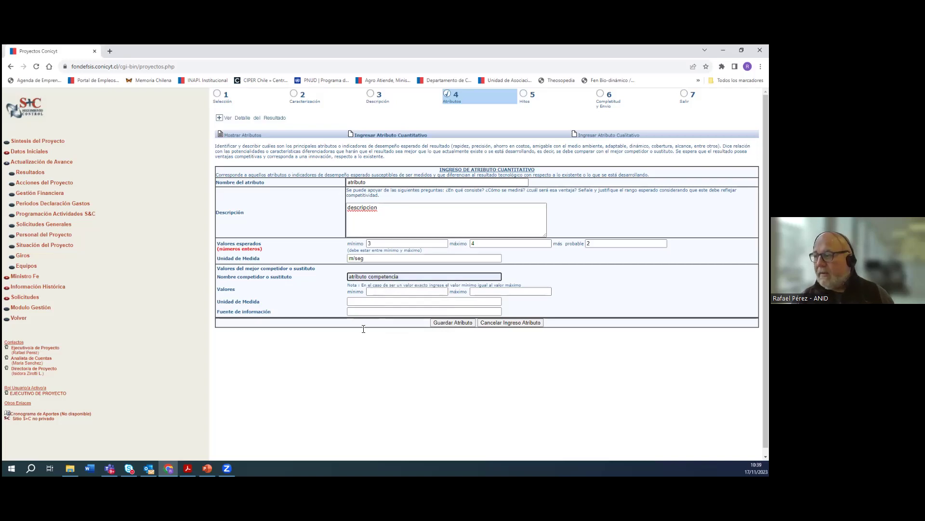
pyautogui.click(444, 289)
pyautogui.click(544, 293)
pyautogui.write('10')
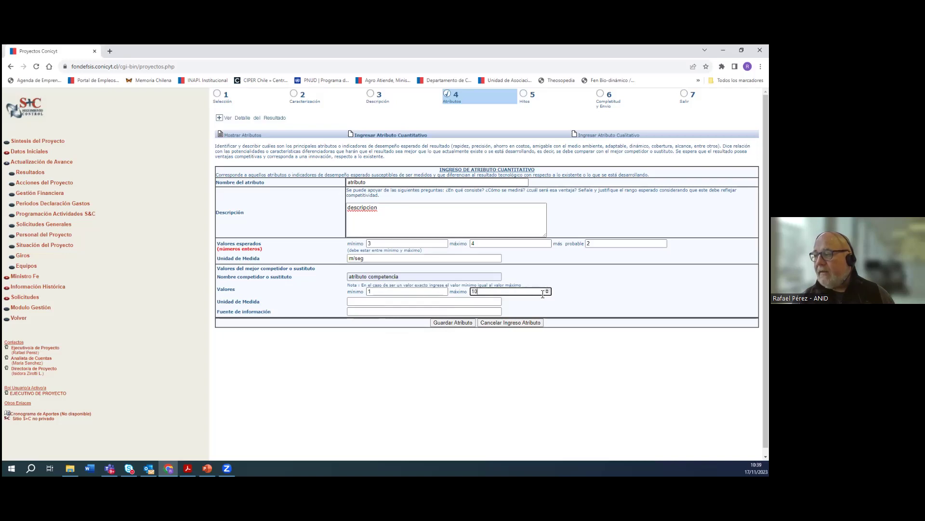
# Set the competitor's unit of measure to m/seg and the information source to "web", and save the attribute
pyautogui.click(384, 302)
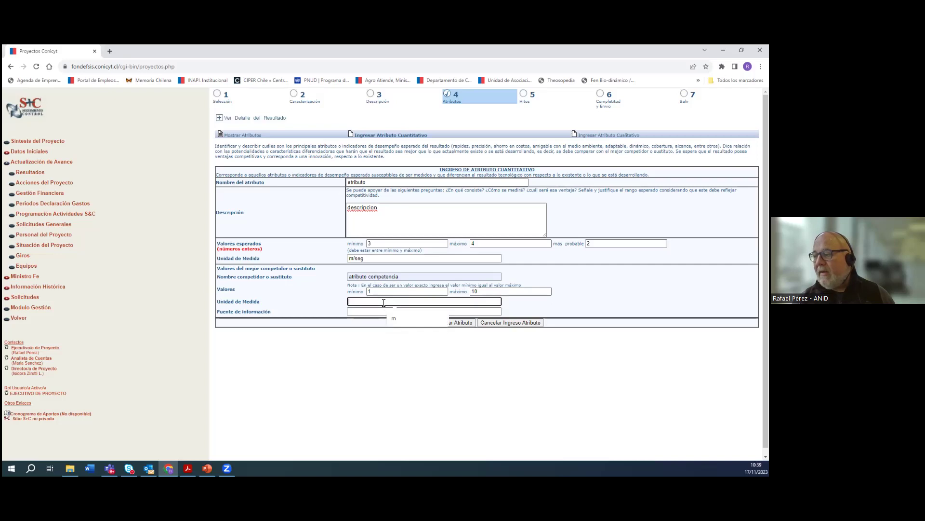
pyautogui.write('m/seg')
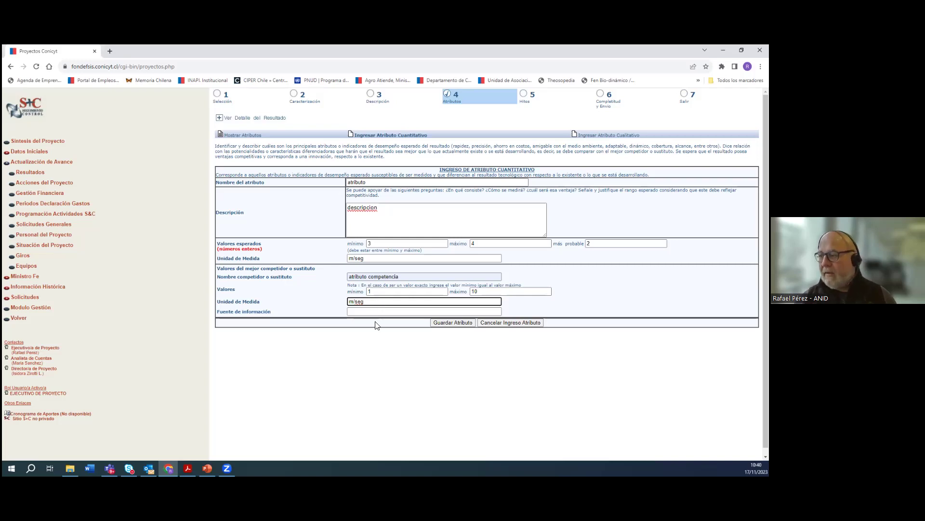
pyautogui.click(375, 311)
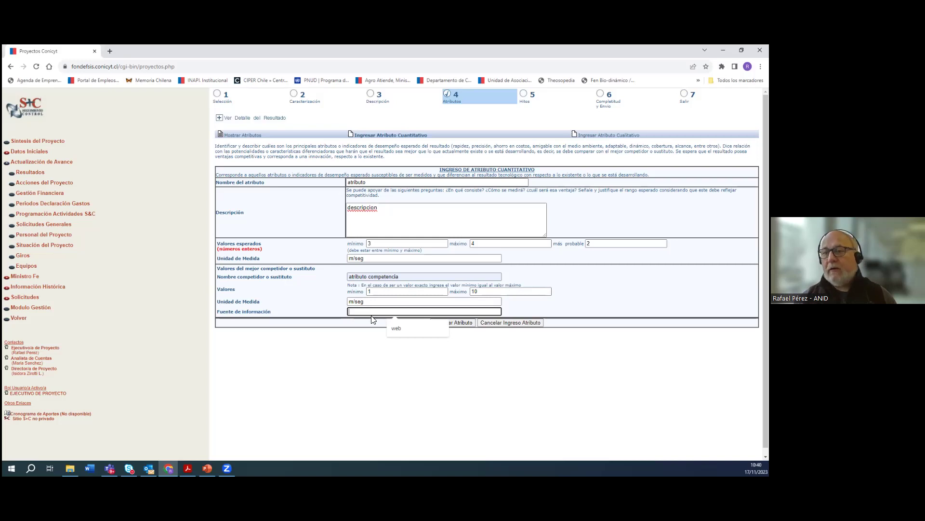
pyautogui.click(397, 330)
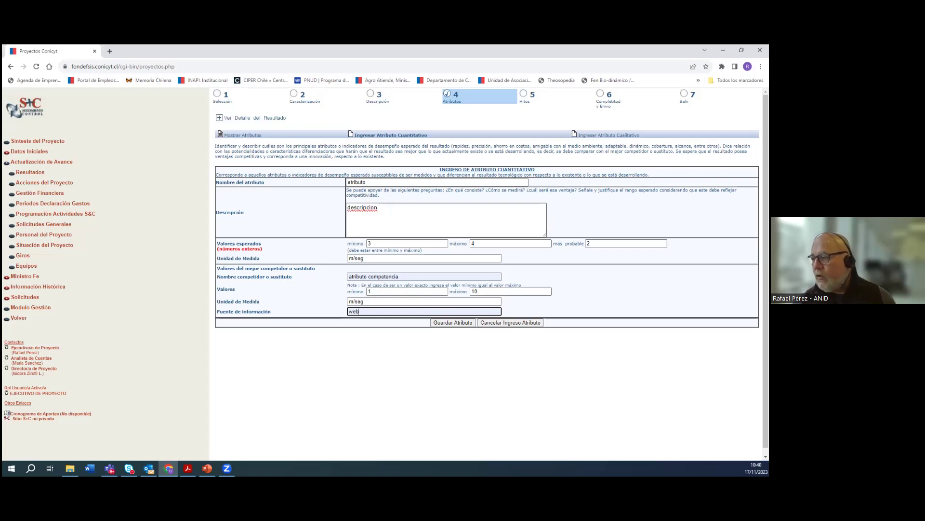
pyautogui.click(467, 325)
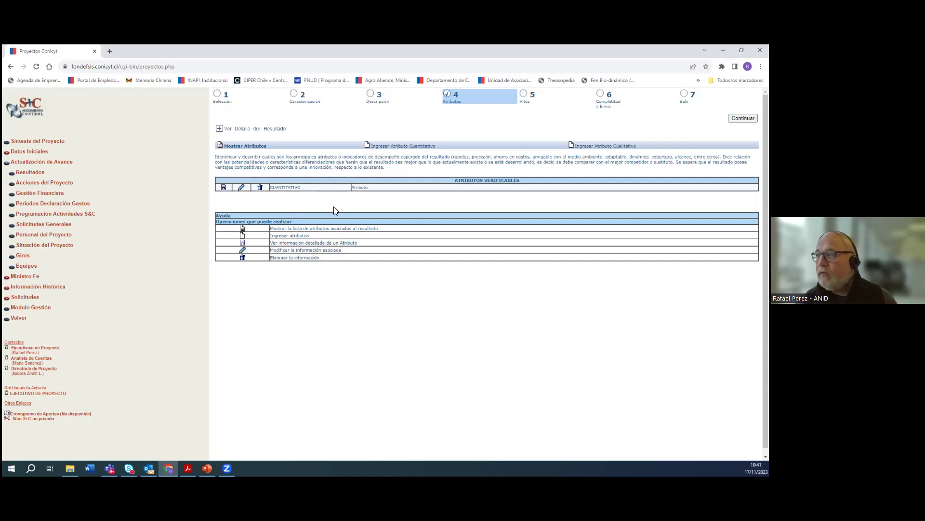
# Continue to the milestones and start a new one named "hito 1" with the description "descrpcion"
pyautogui.click(743, 118)
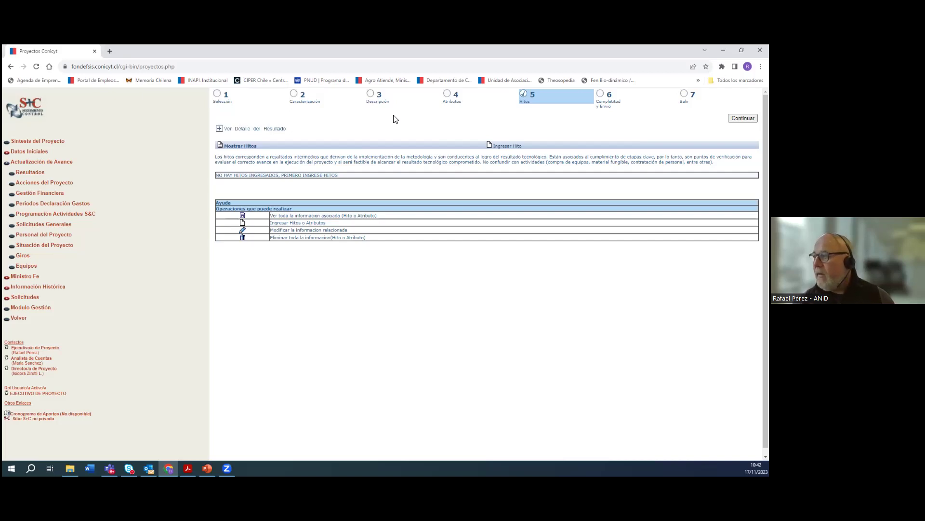
pyautogui.click(507, 149)
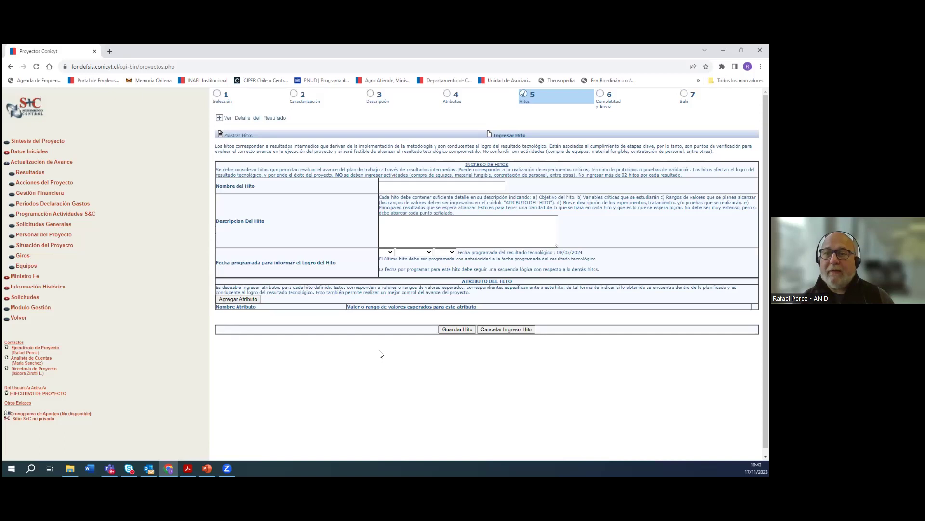
pyautogui.click(447, 184)
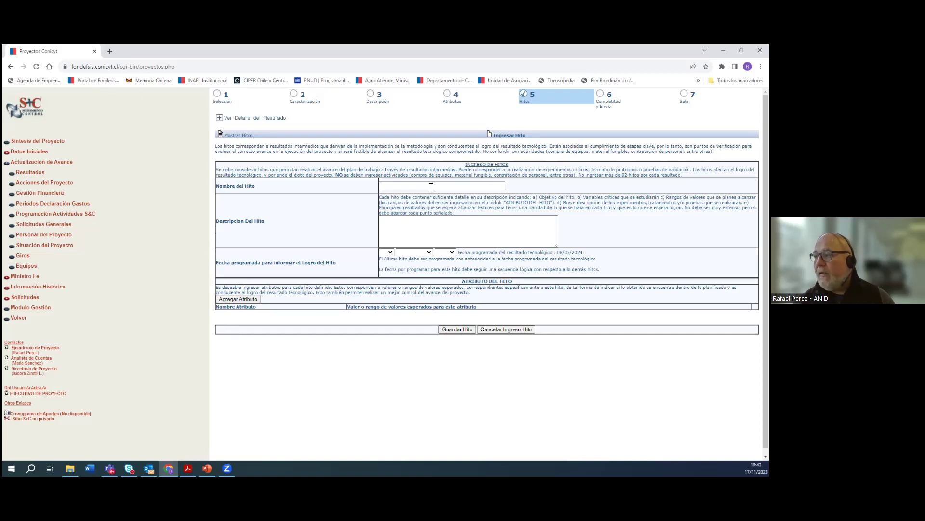
pyautogui.write('h')
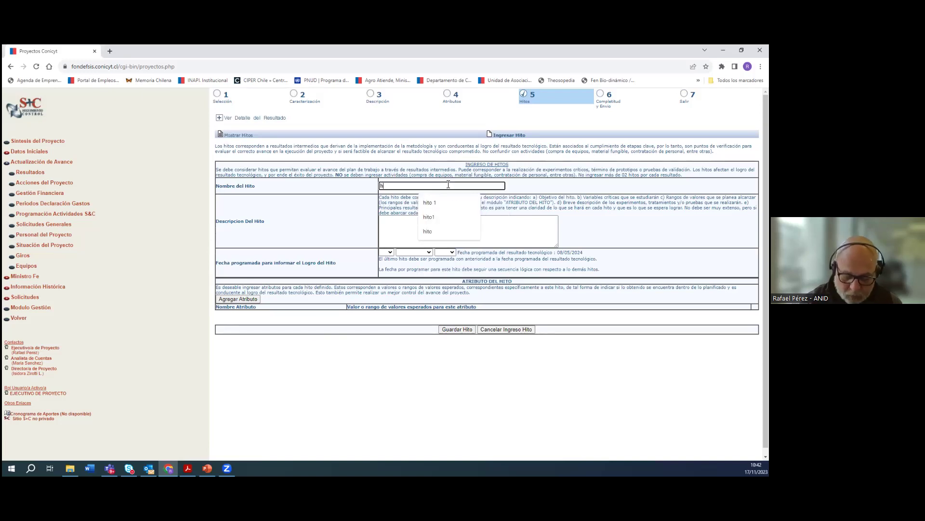
pyautogui.write('ito 1')
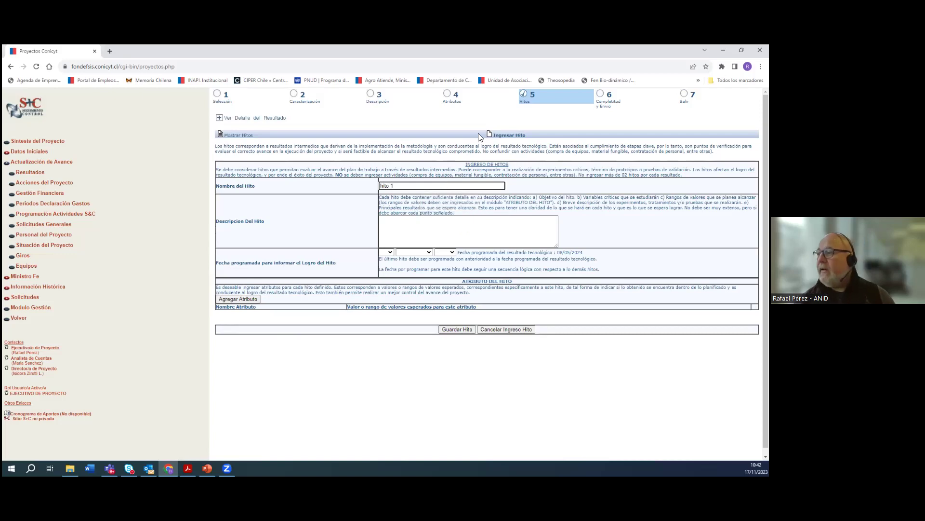
pyautogui.click(427, 226)
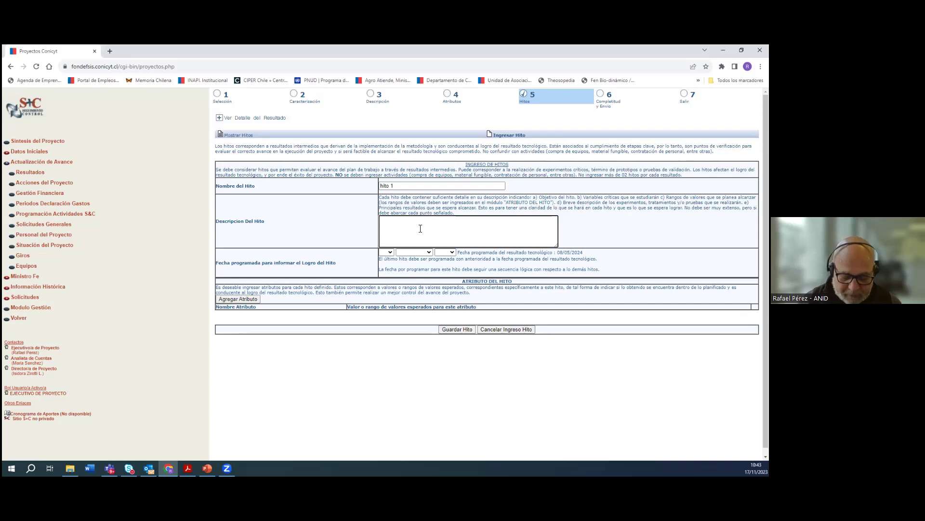
pyautogui.write('escrpcion')
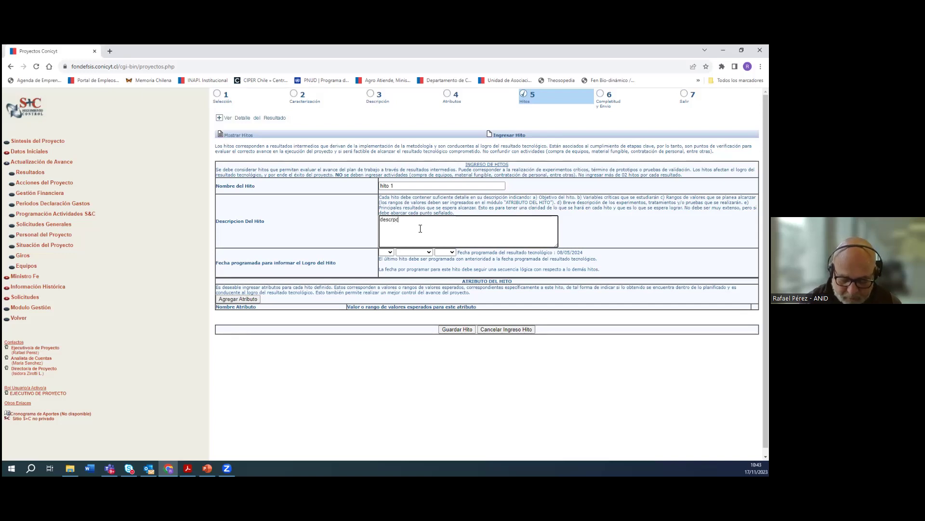
# Set the programmed date for reporting the milestone's achievement to 11 Marzo 2024
pyautogui.click(388, 252)
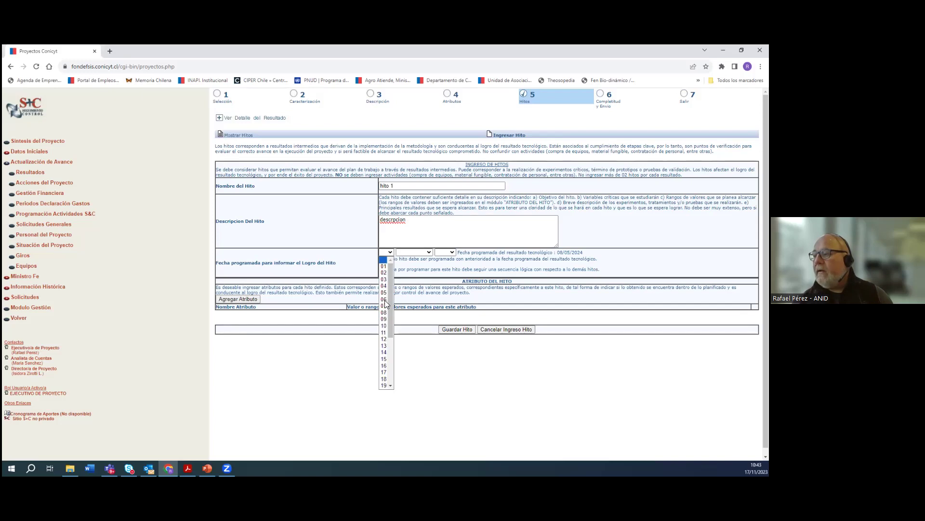
pyautogui.click(384, 332)
pyautogui.click(428, 252)
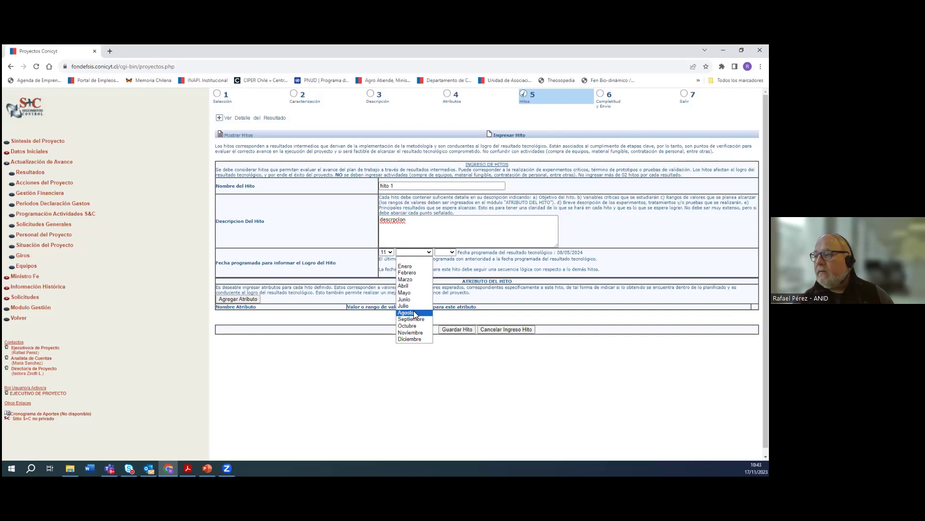
pyautogui.click(415, 279)
pyautogui.click(452, 252)
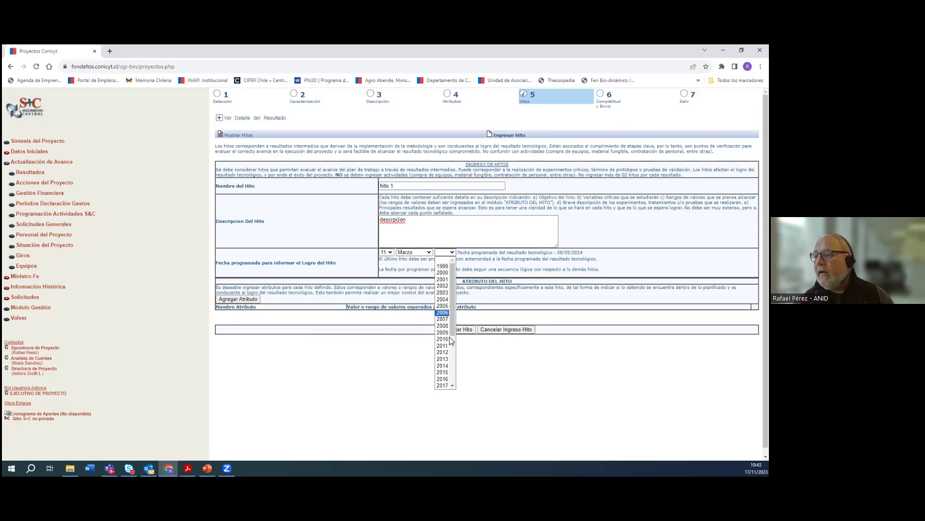
pyautogui.scroll(-4, 453, 341)
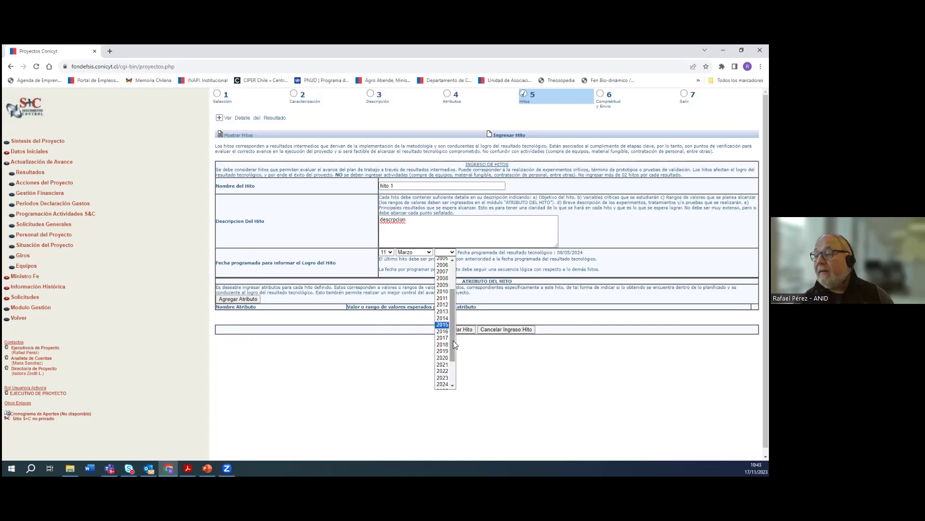
pyautogui.click(448, 345)
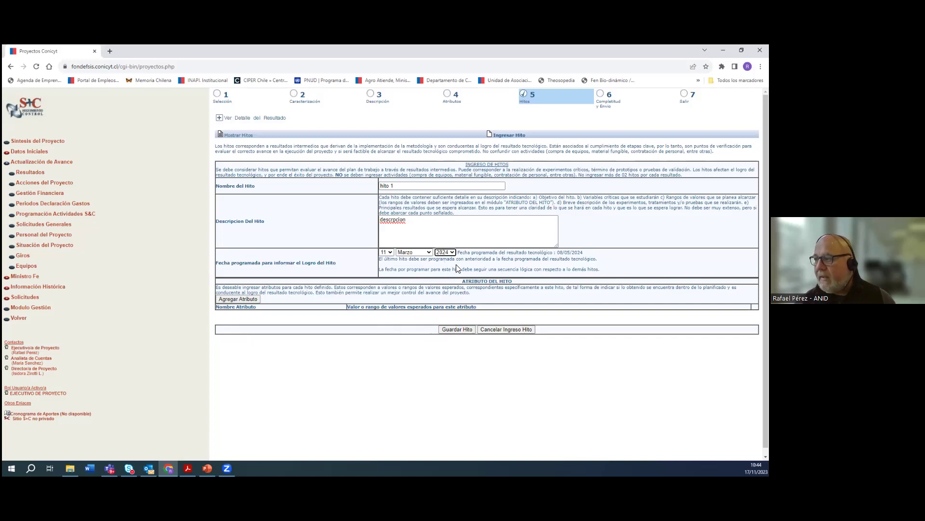
pyautogui.click(390, 299)
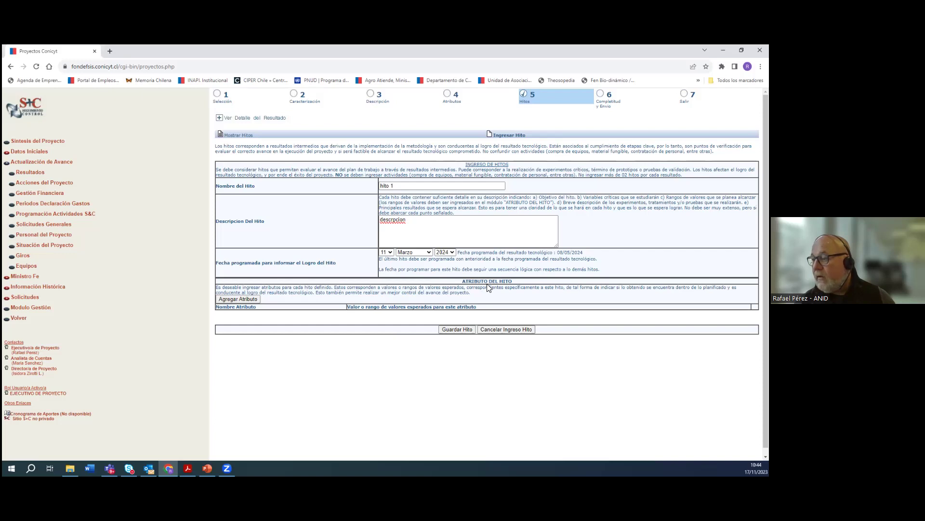
# Add an attribute named "hito" with expected values "1-2" to the milestone, and save the milestone
pyautogui.click(249, 299)
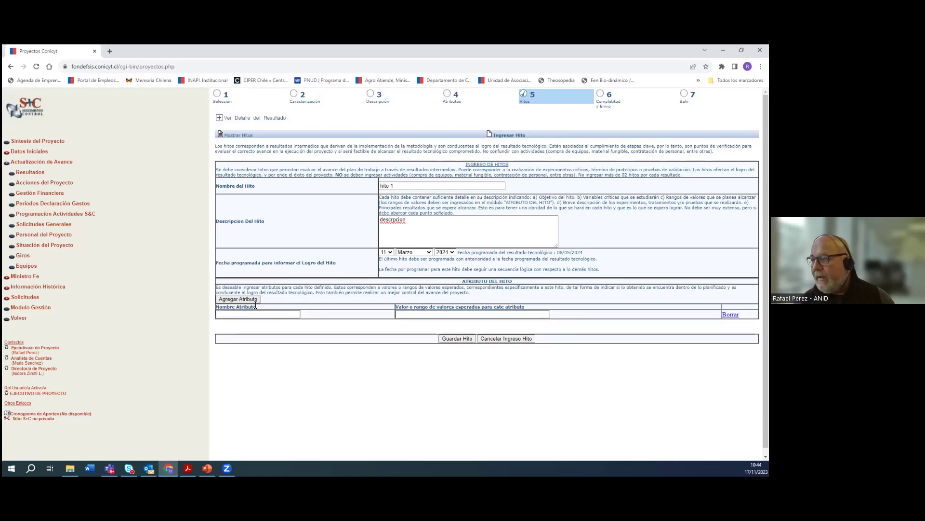
pyautogui.click(262, 312)
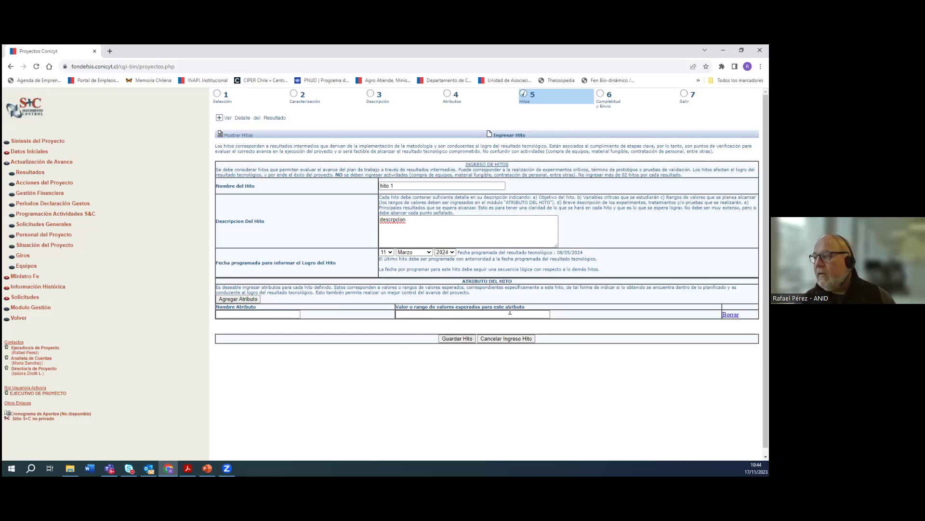
pyautogui.click(451, 339)
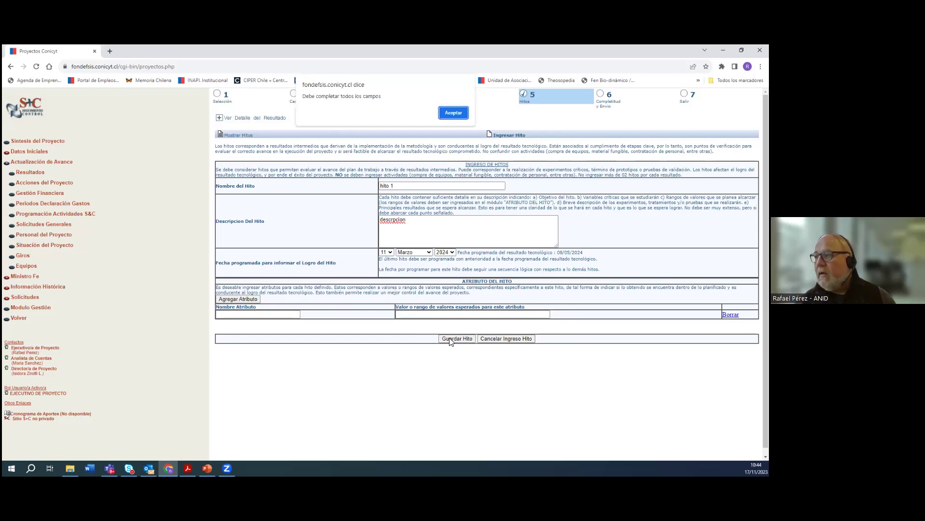
pyautogui.click(453, 113)
pyautogui.click(287, 314)
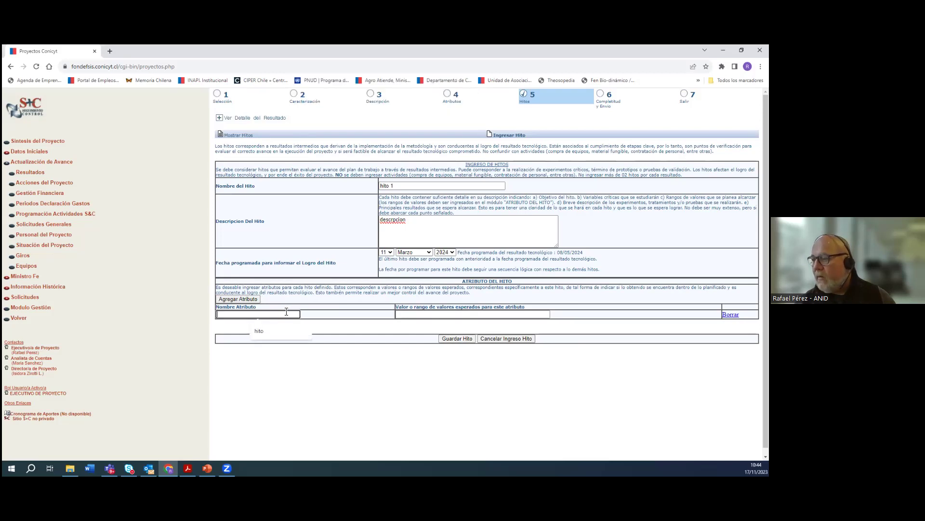
pyautogui.click(265, 329)
pyautogui.click(421, 314)
pyautogui.write('1-2')
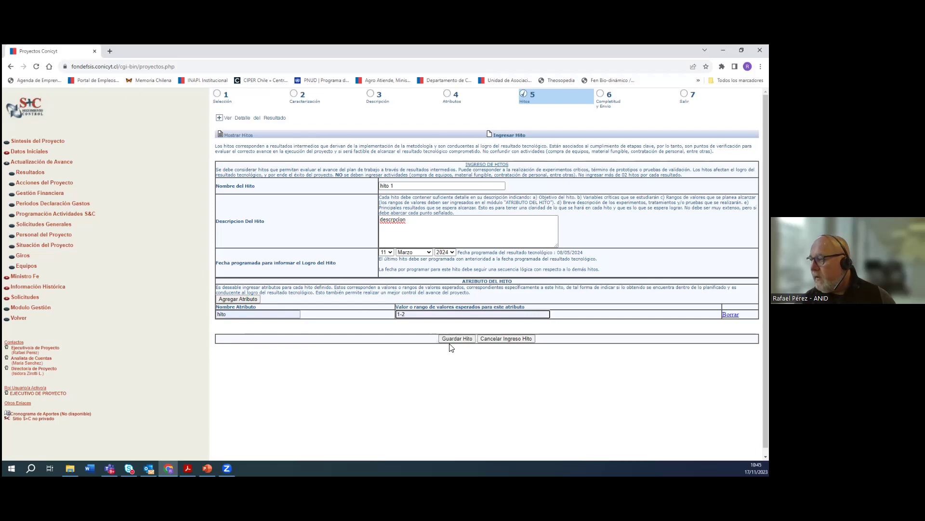
pyautogui.click(451, 340)
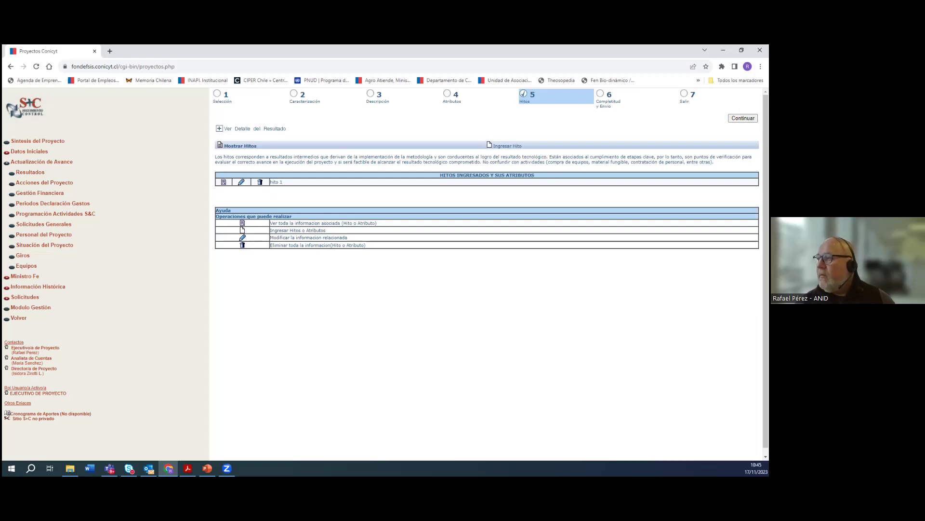
# Review the technological result's completeness summary, and return to the project's results list to check the result's status
pyautogui.click(743, 118)
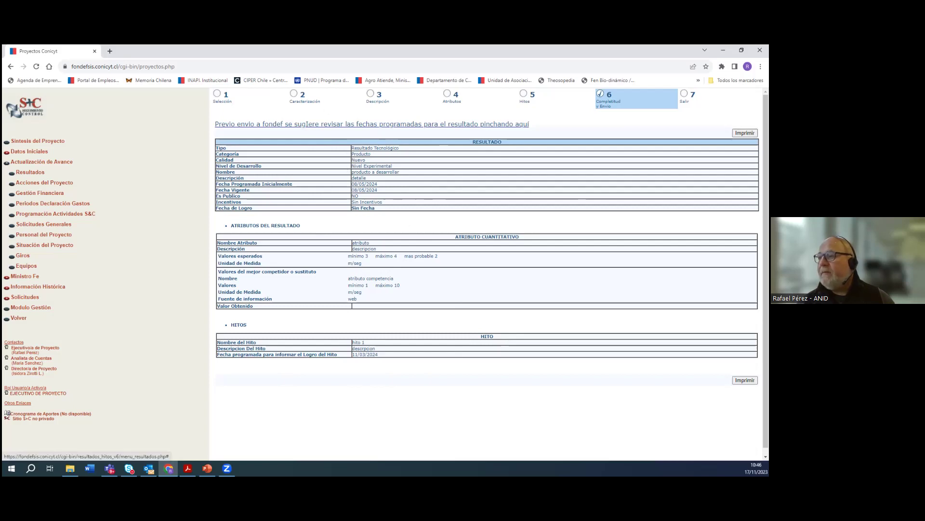
pyautogui.click(30, 173)
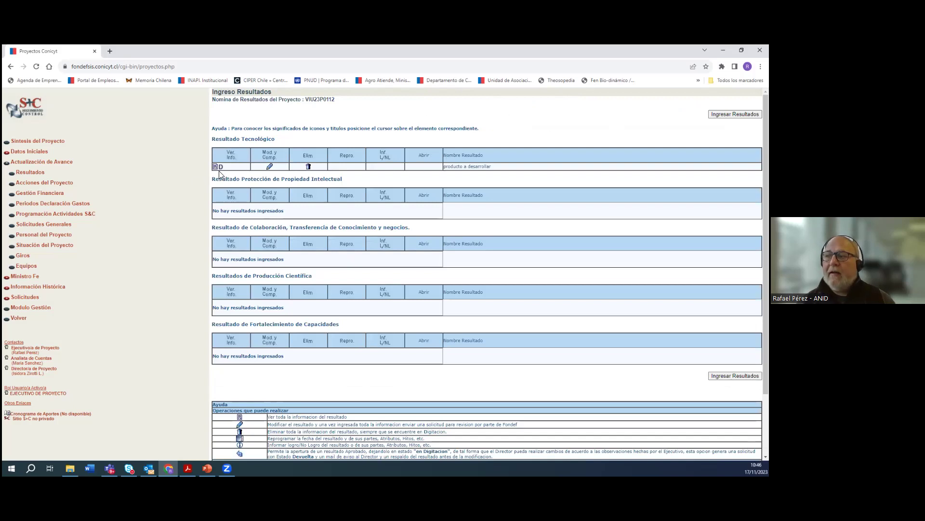
pyautogui.moveTo(291, 139); pyautogui.dragTo(209, 138)
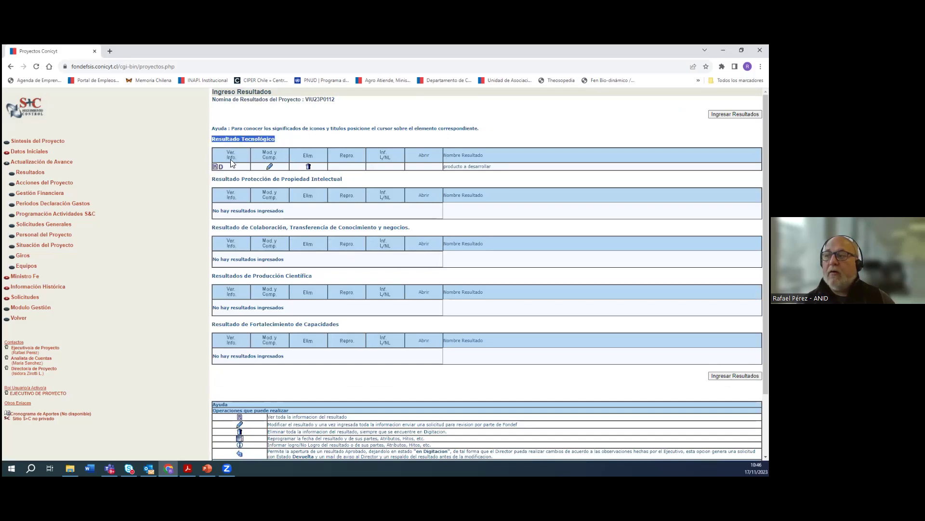
pyautogui.moveTo(219, 170)
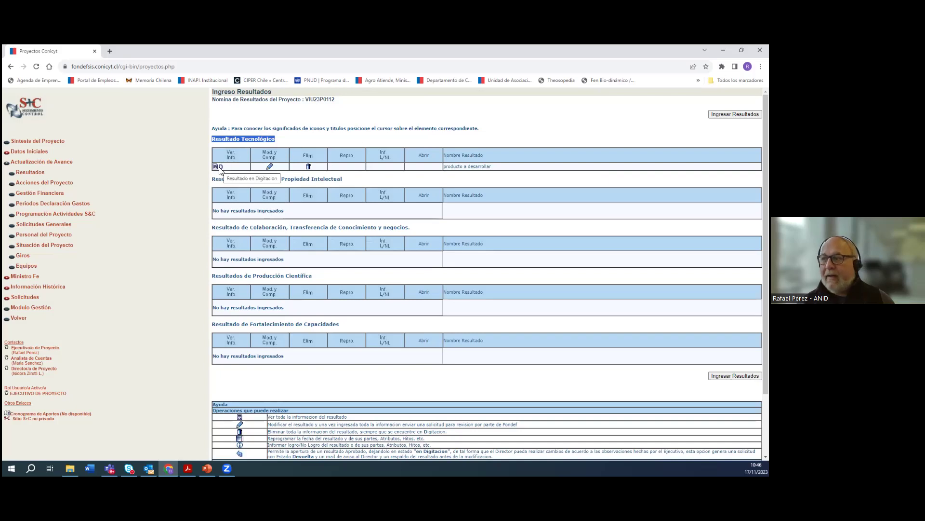
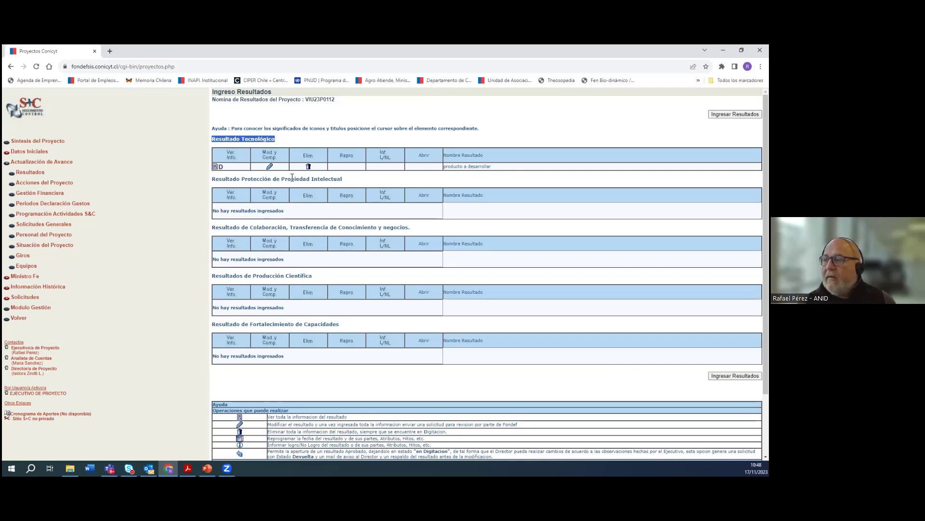
# Start entering a new result of the class Resultado Protección de Propiedad Intelectual and proceed to its characterization
pyautogui.click(735, 114)
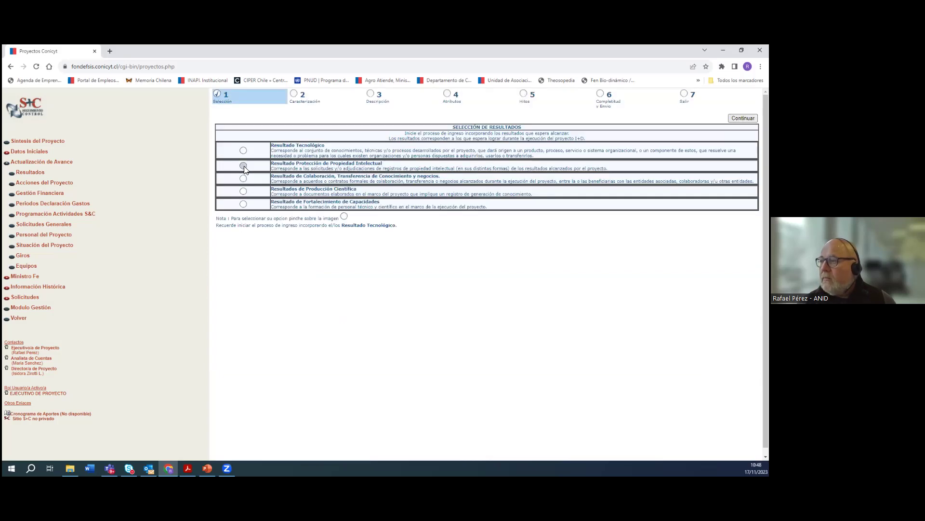
pyautogui.click(244, 166)
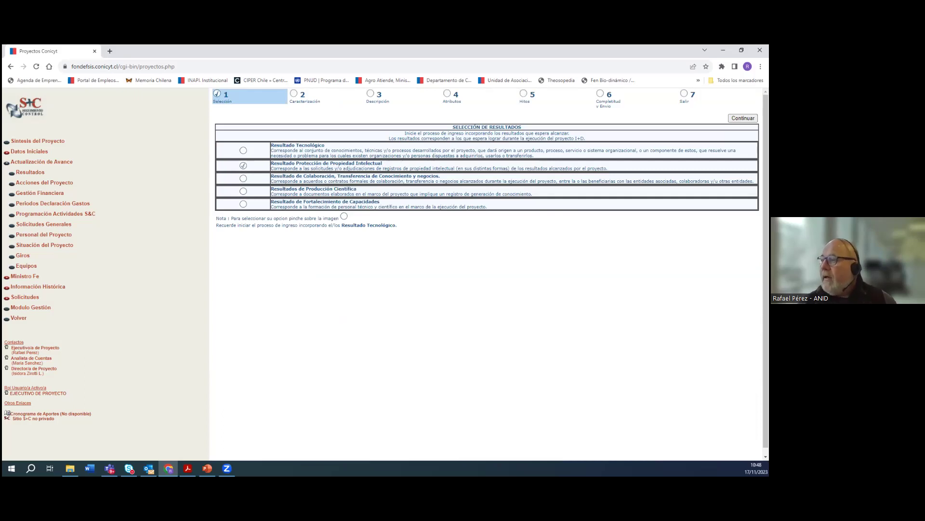
pyautogui.click(243, 166)
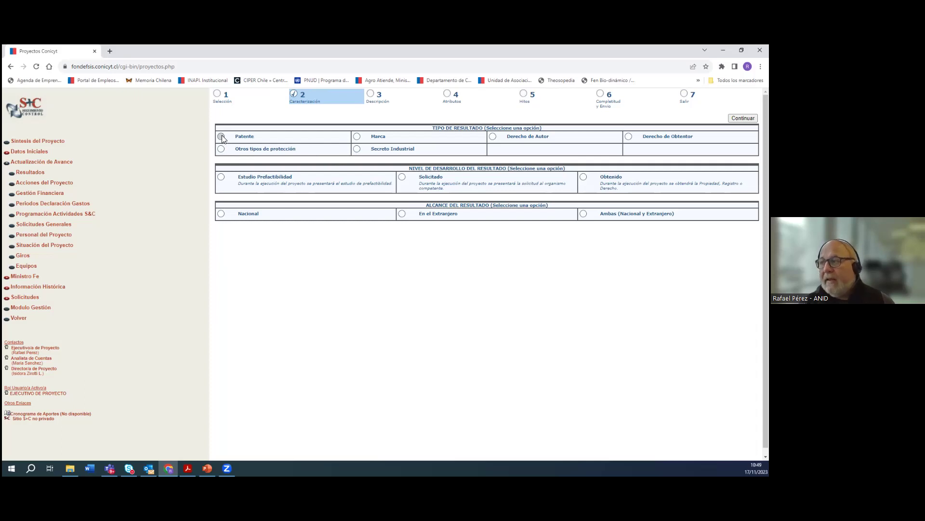
# Set the intellectual property result's type to Marca
pyautogui.click(357, 136)
pyautogui.click(492, 137)
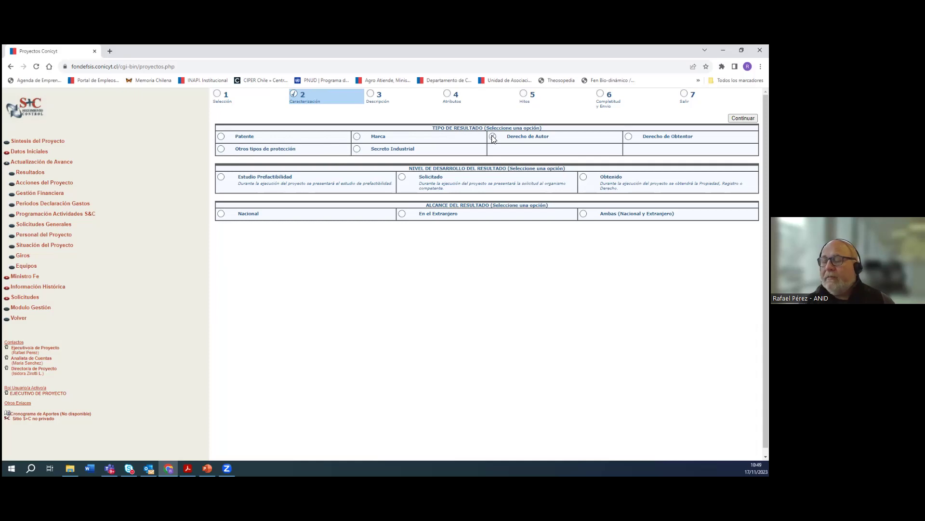
pyautogui.click(220, 136)
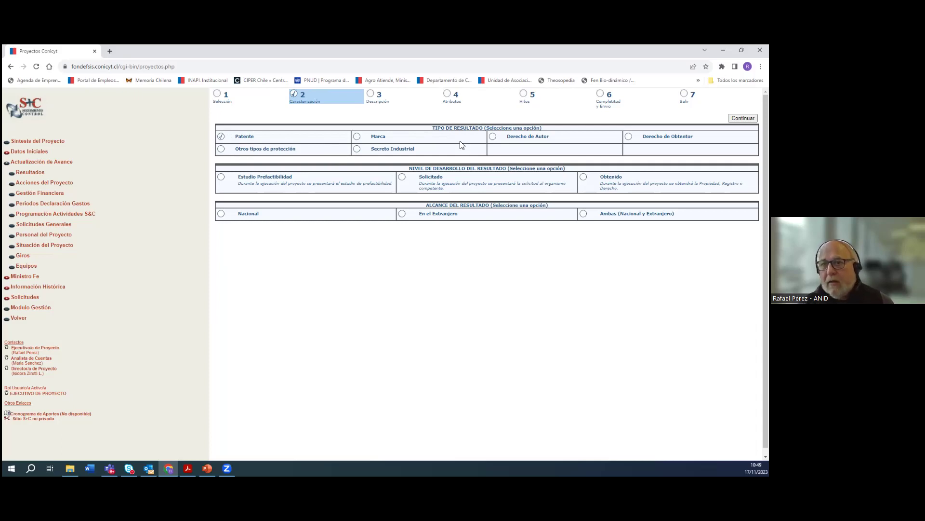
pyautogui.click(357, 138)
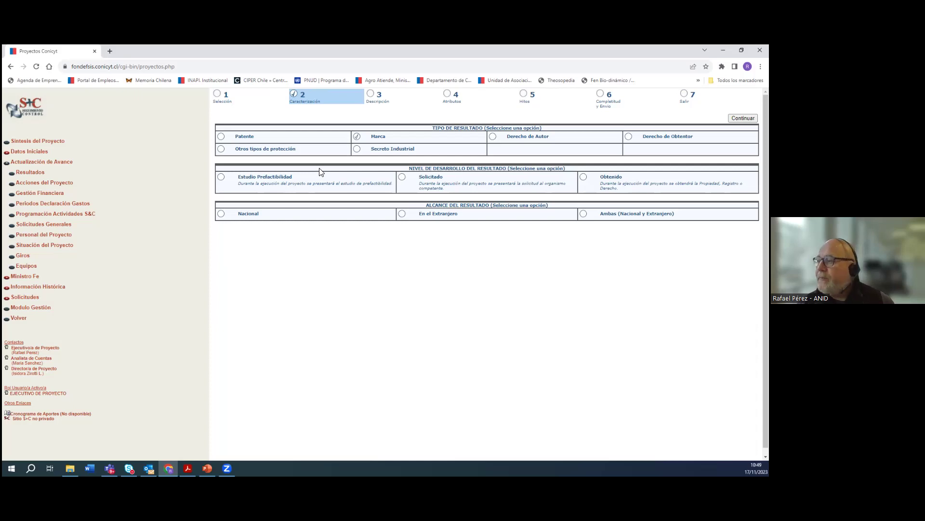
pyautogui.click(357, 137)
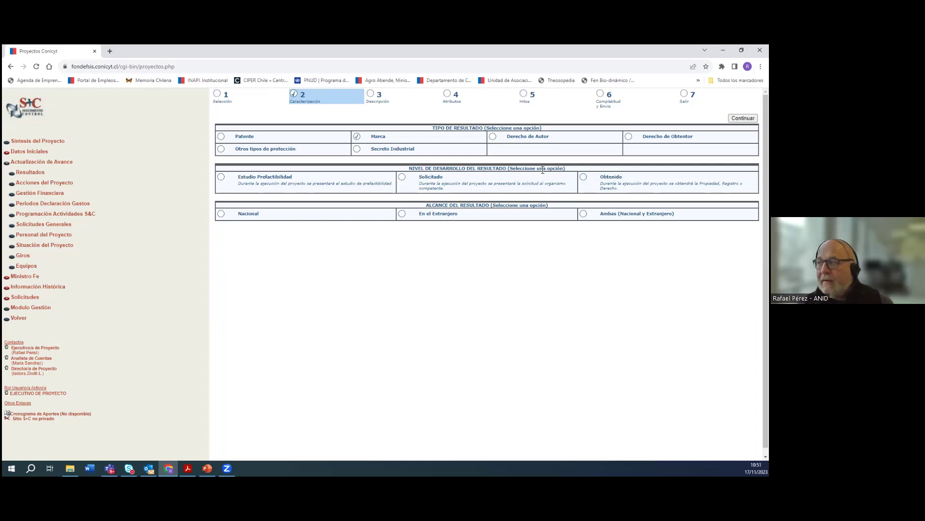
# Set the development level to Solicitado and the scope to Nacional, and continue to the description
pyautogui.click(403, 178)
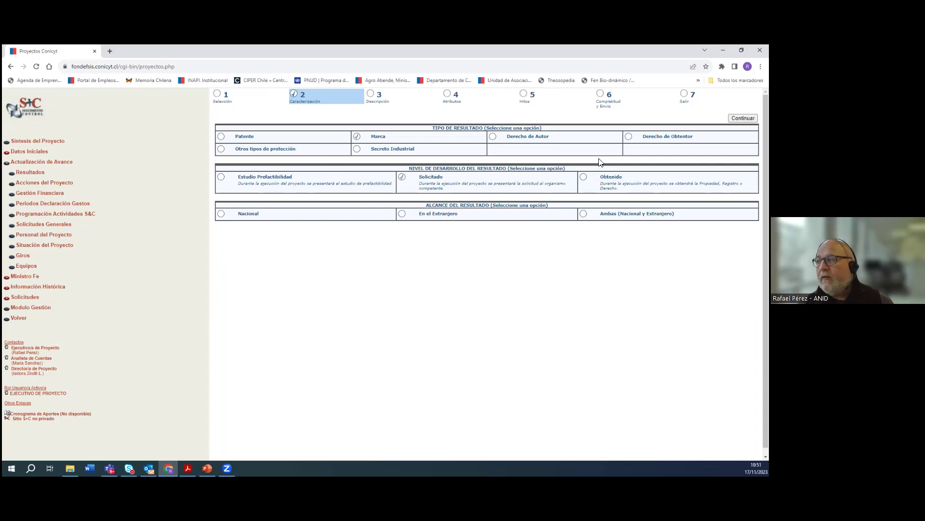
pyautogui.click(584, 178)
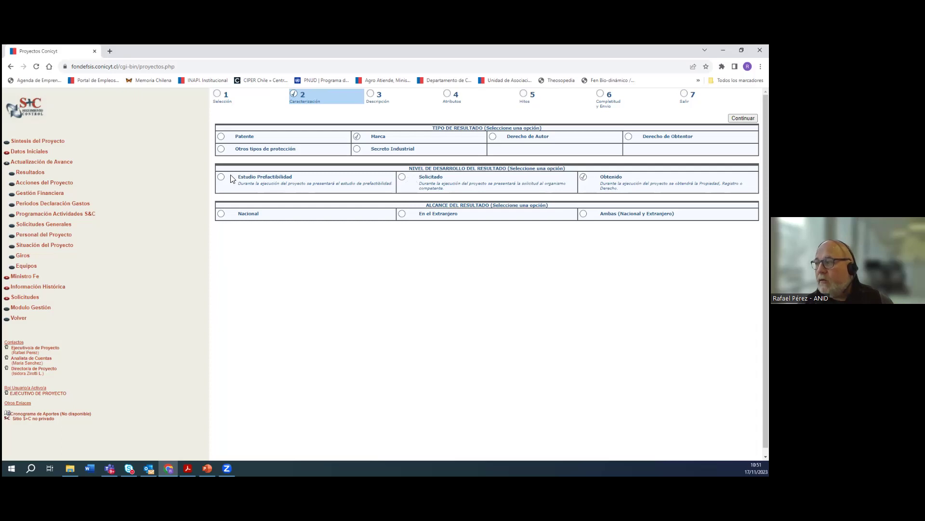
pyautogui.click(402, 177)
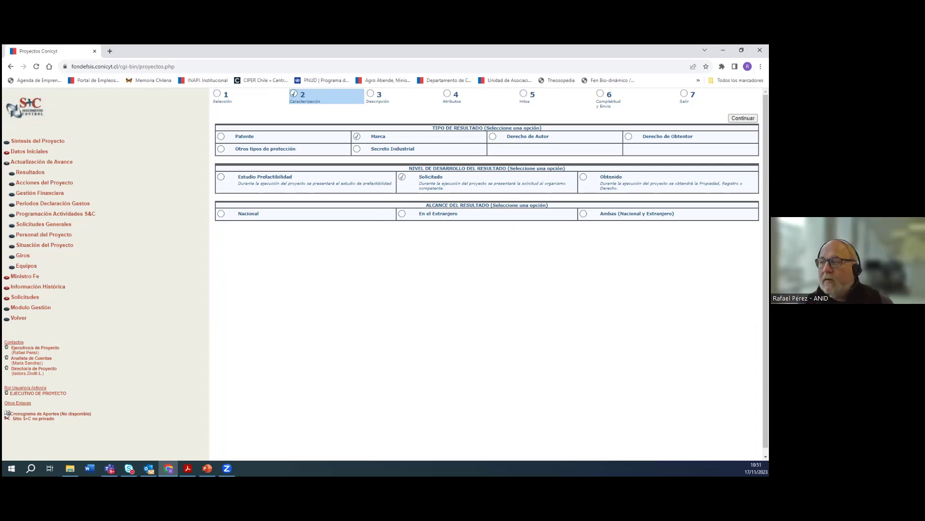
pyautogui.click(220, 214)
pyautogui.click(356, 137)
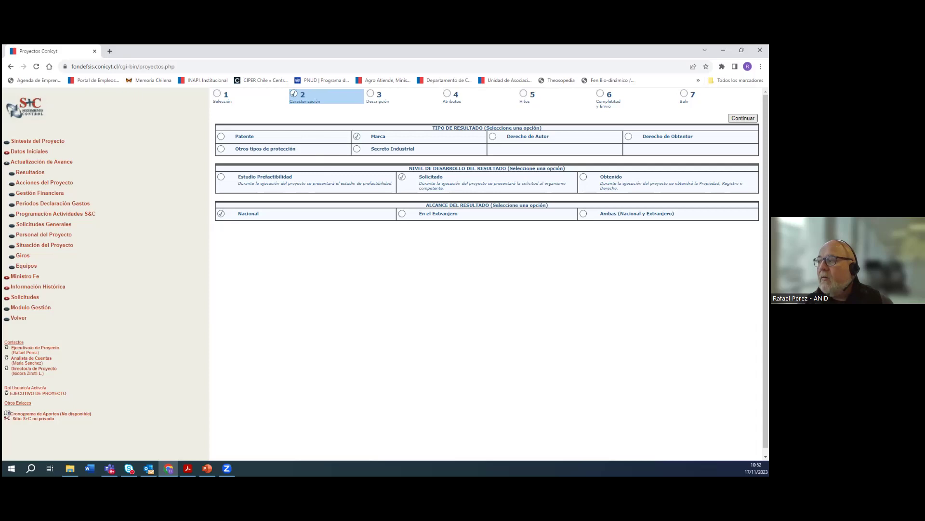
pyautogui.click(743, 118)
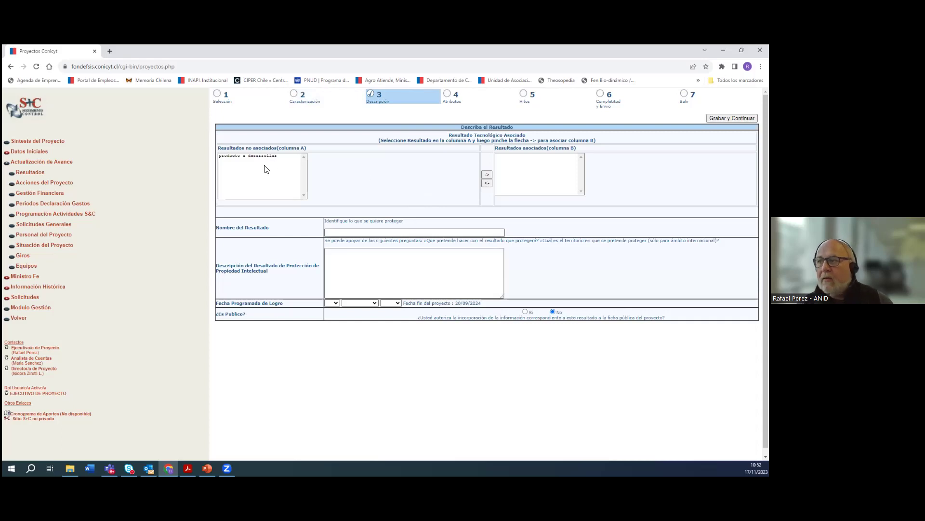
# Associate the technological result "producto a desarrollar", and enter "marca" as the result name and "descripcion" as its description
pyautogui.click(243, 160)
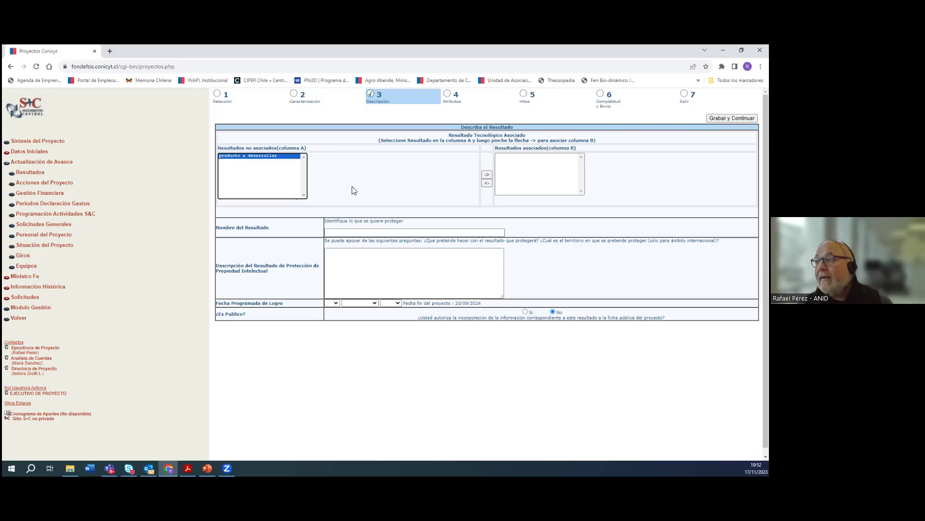
pyautogui.click(488, 176)
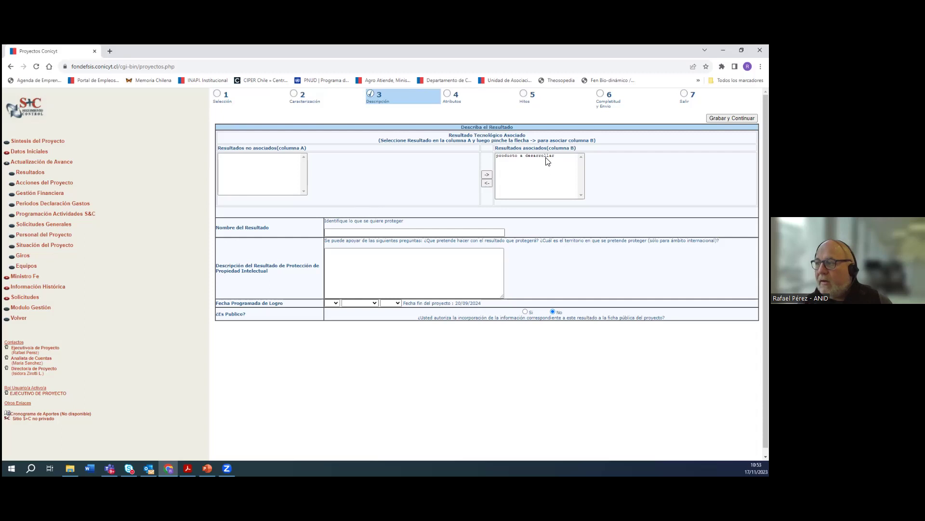
pyautogui.click(412, 232)
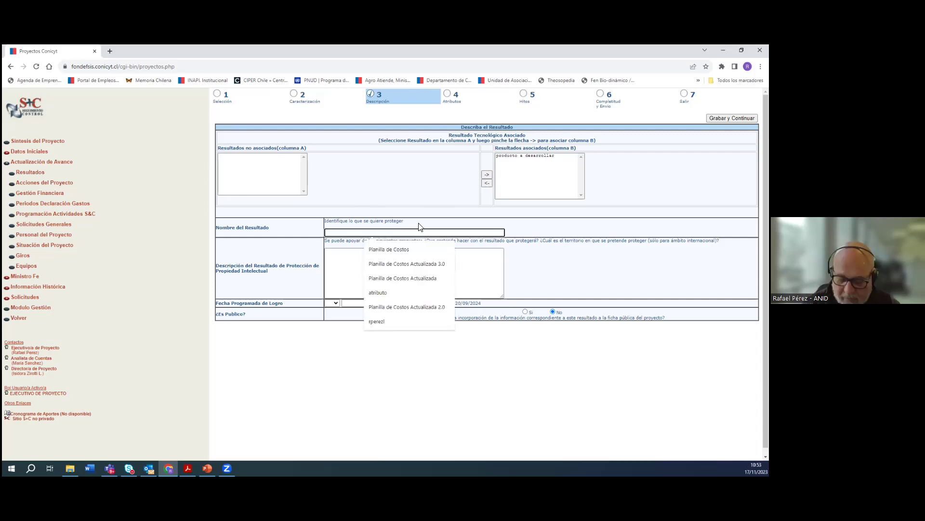
pyautogui.write('marca')
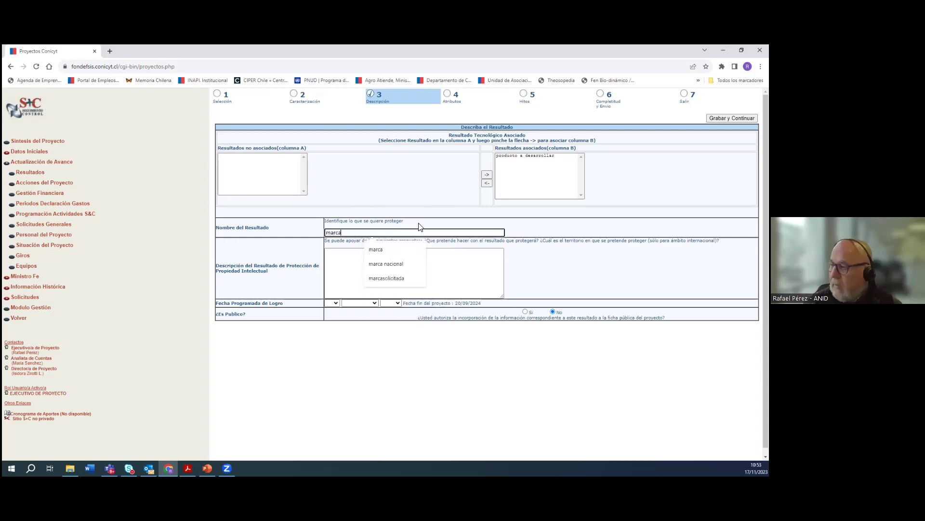
pyautogui.click(345, 273)
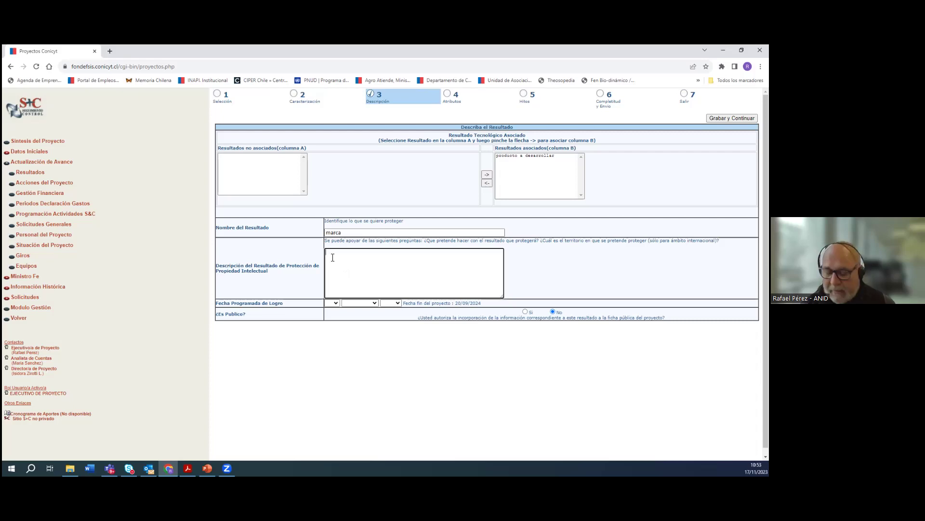
pyautogui.write('descripcion')
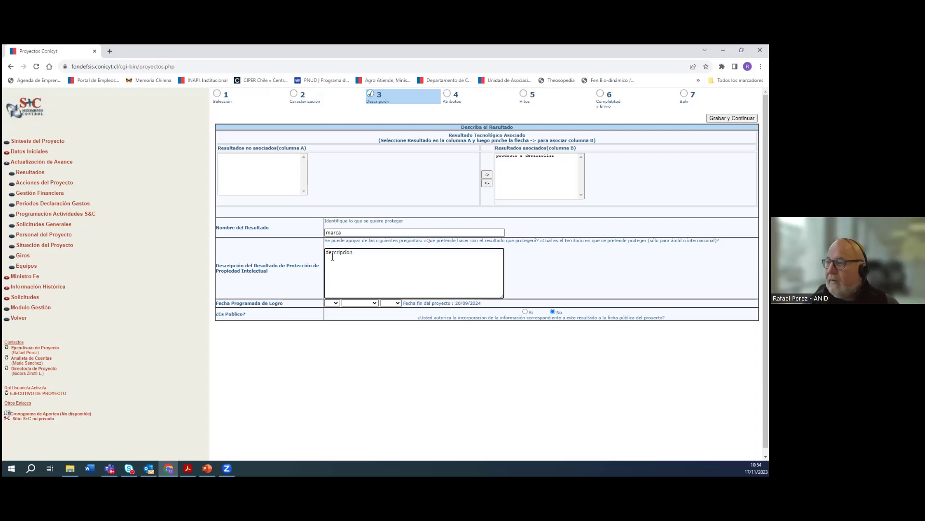
# Set the programmed achievement date to 09 Febrero 2023 and try to save the description and continue
pyautogui.click(338, 305)
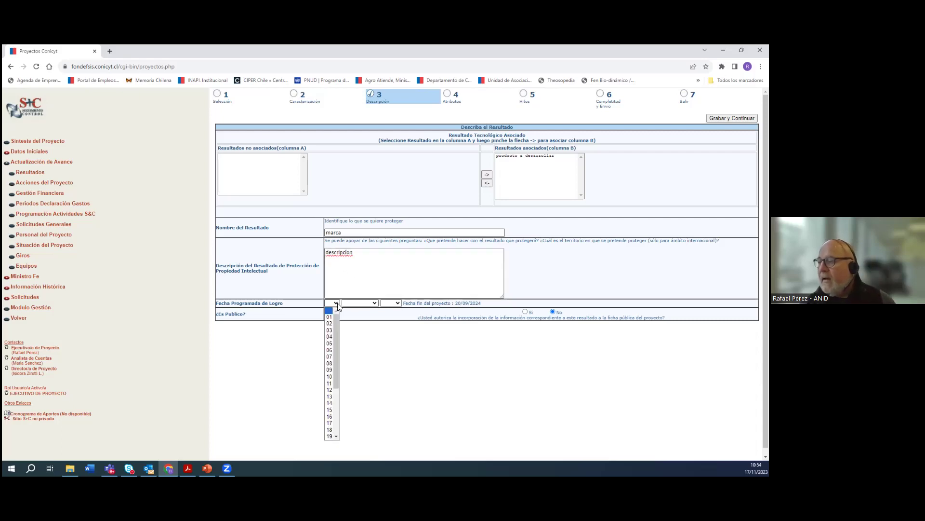
pyautogui.click(332, 371)
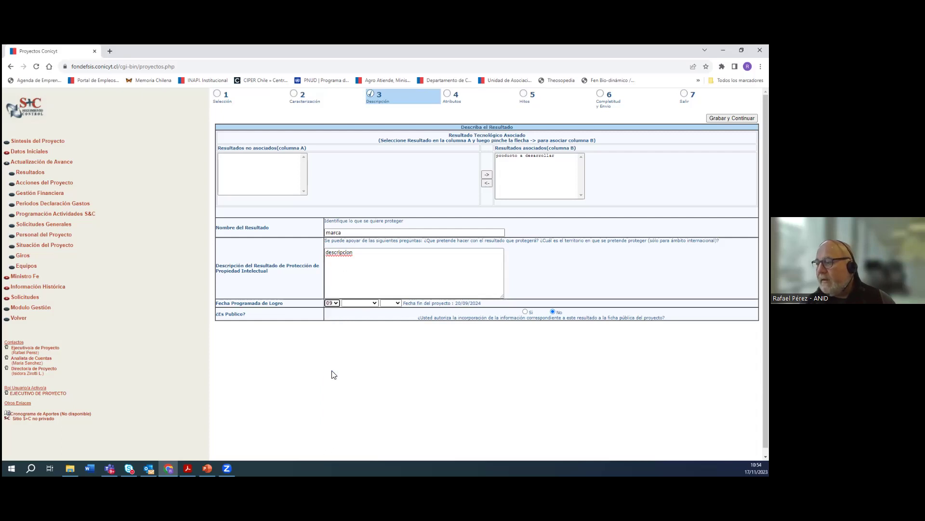
pyautogui.click(373, 302)
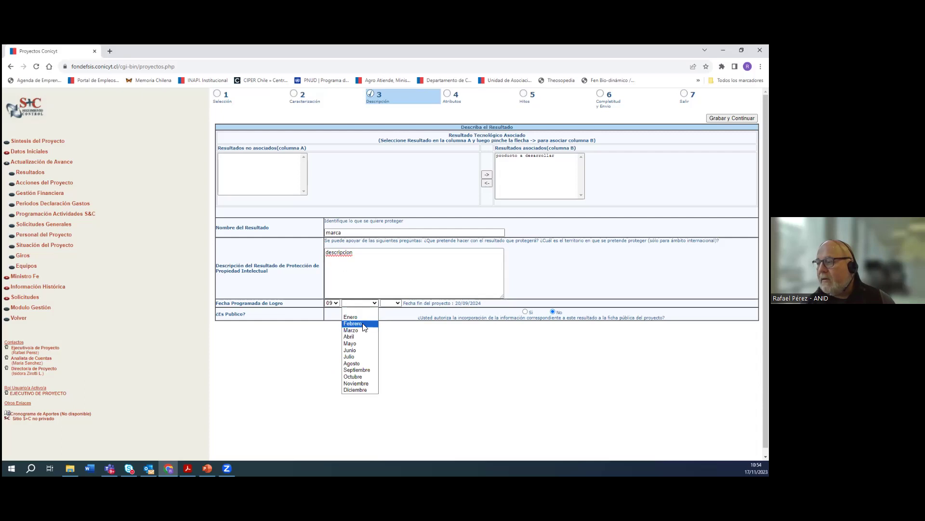
pyautogui.click(364, 324)
pyautogui.click(398, 303)
pyautogui.click(403, 337)
pyautogui.click(397, 303)
pyautogui.moveTo(400, 345); pyautogui.dragTo(403, 386)
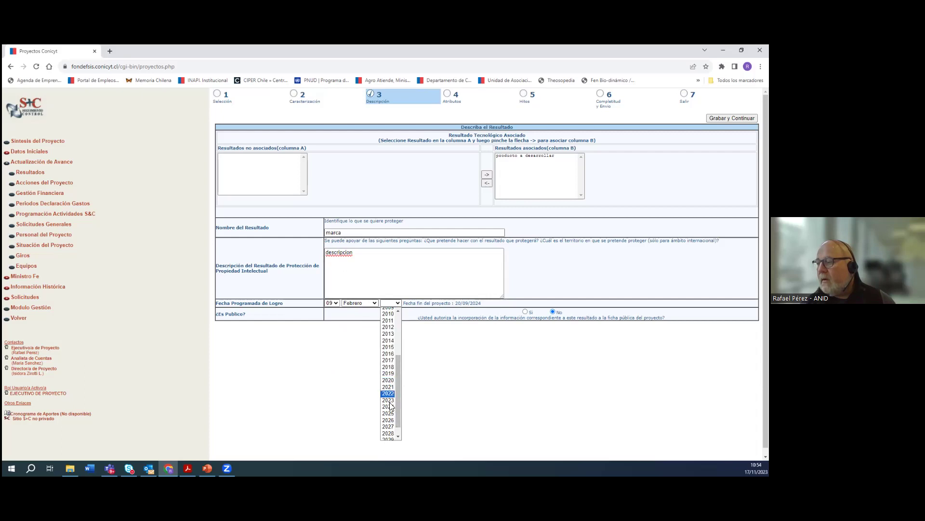
pyautogui.click(390, 403)
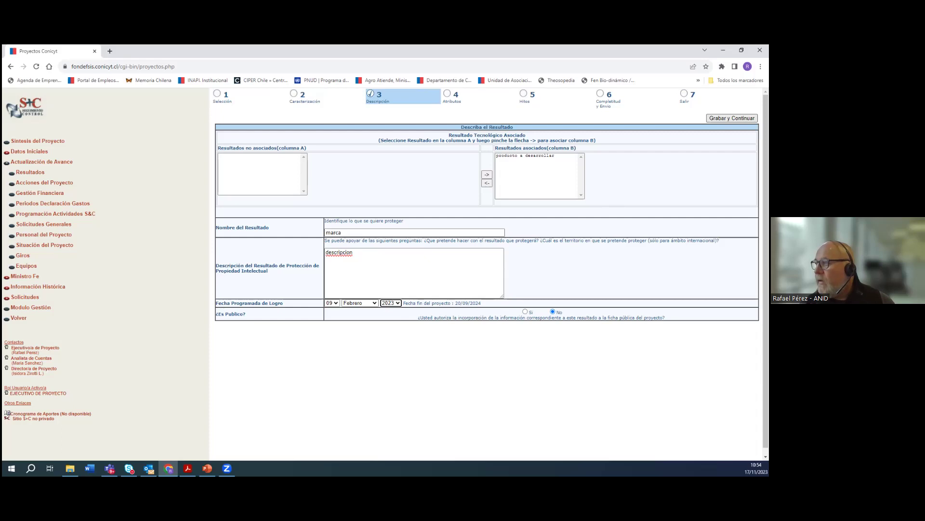
pyautogui.click(732, 118)
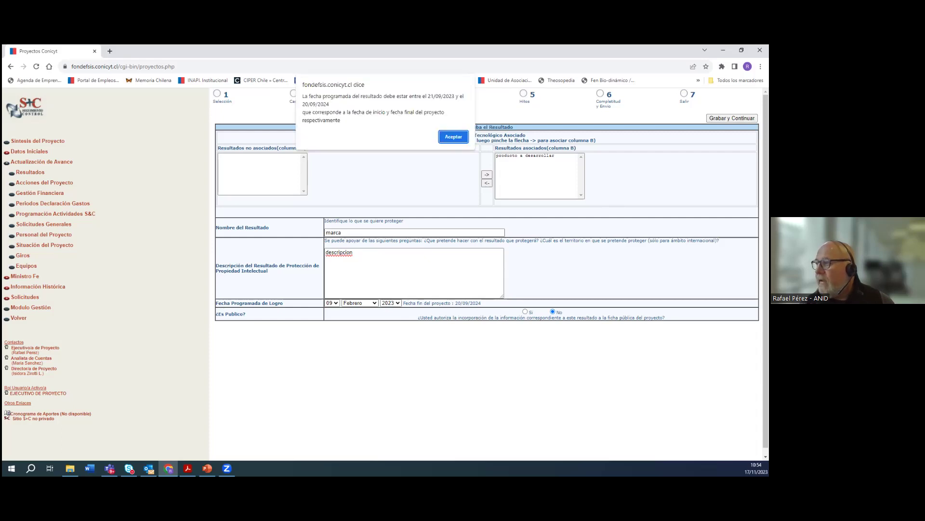
# Set the trademark result's programmed achievement year to 2024, save the description, and exit to the project's results list
pyautogui.click(453, 137)
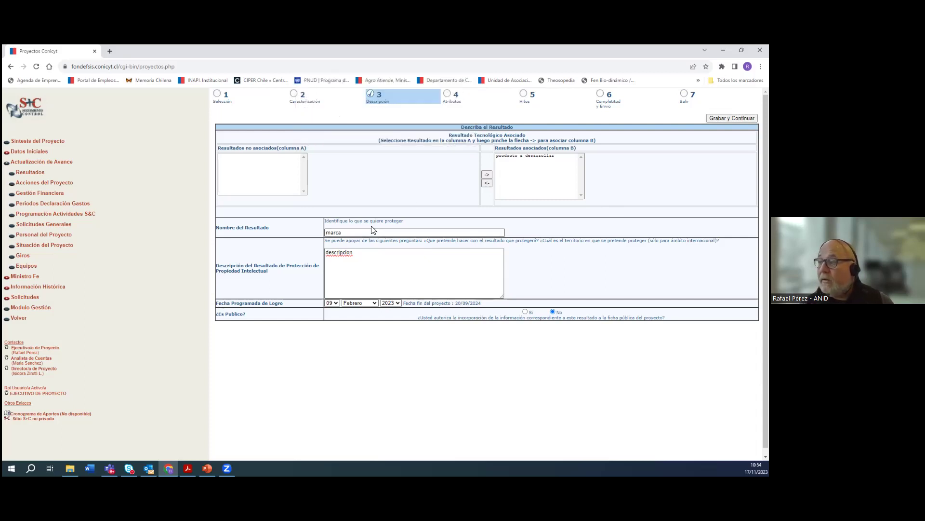
pyautogui.click(398, 303)
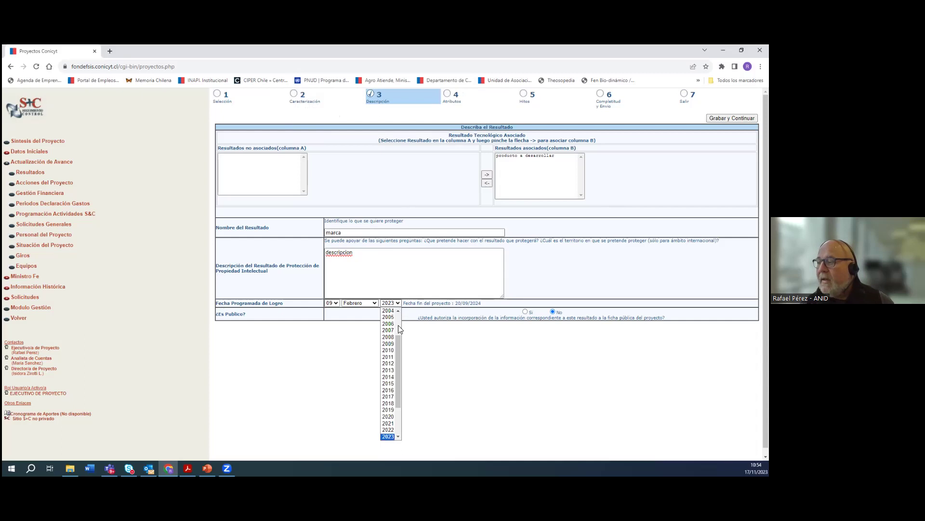
pyautogui.scroll(-2, 398, 351)
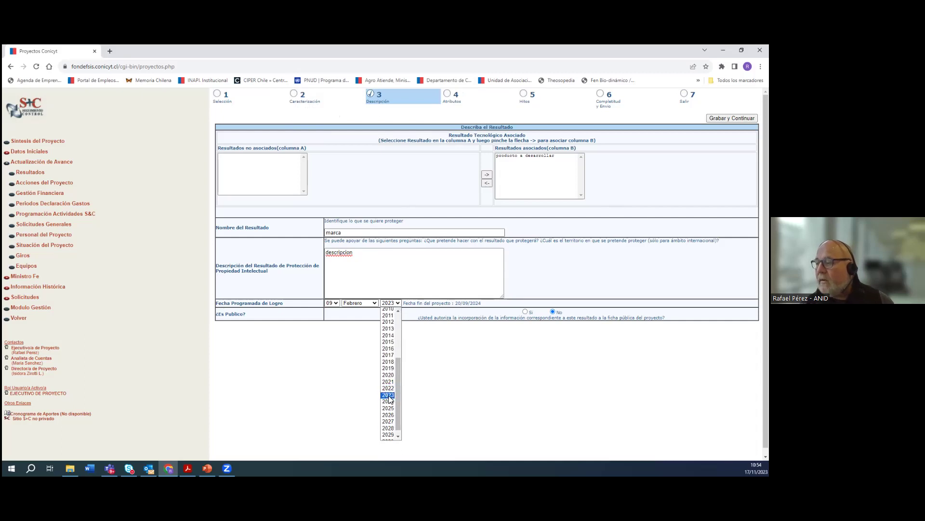
pyautogui.click(389, 402)
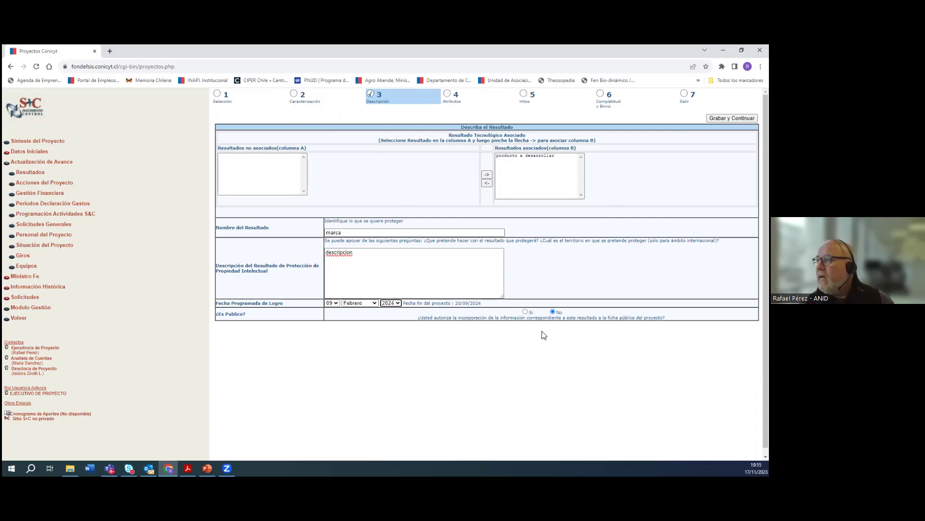
pyautogui.click(732, 118)
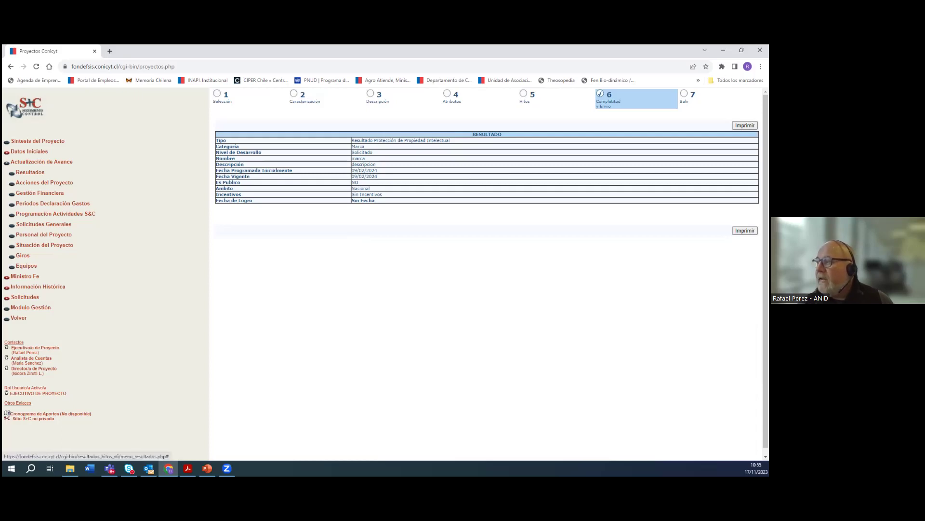
pyautogui.click(685, 95)
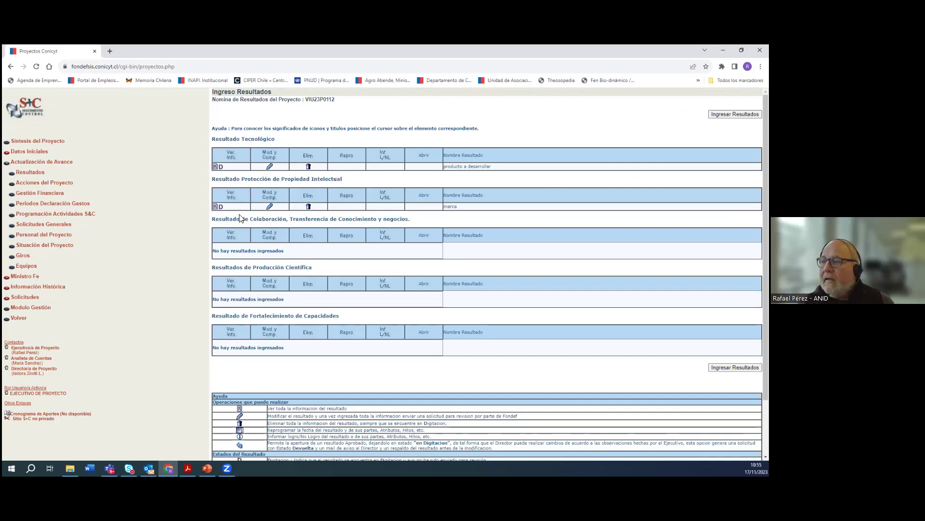
# Start a new result of the kind Resultado de Colaboración, Transferencia de Conocimiento y negocios, and continue to its characterization
pyautogui.moveTo(220, 211)
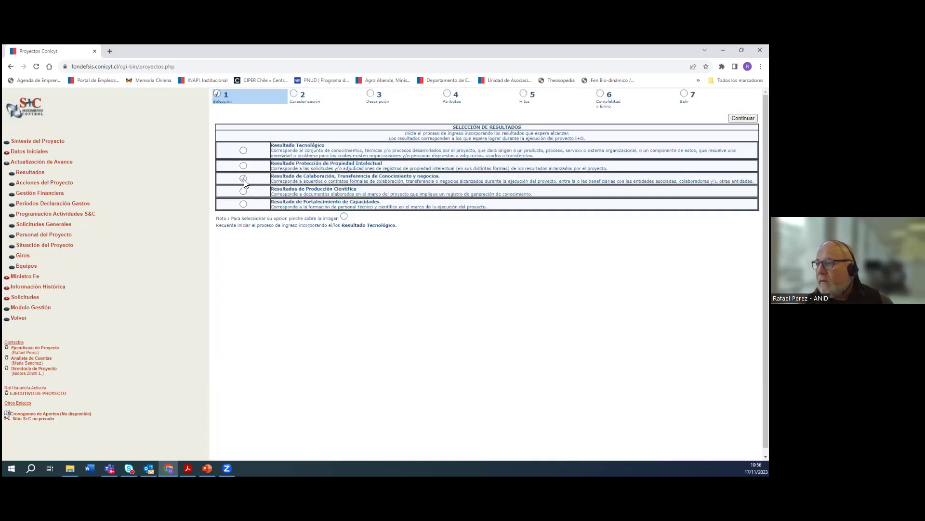
pyautogui.click(243, 178)
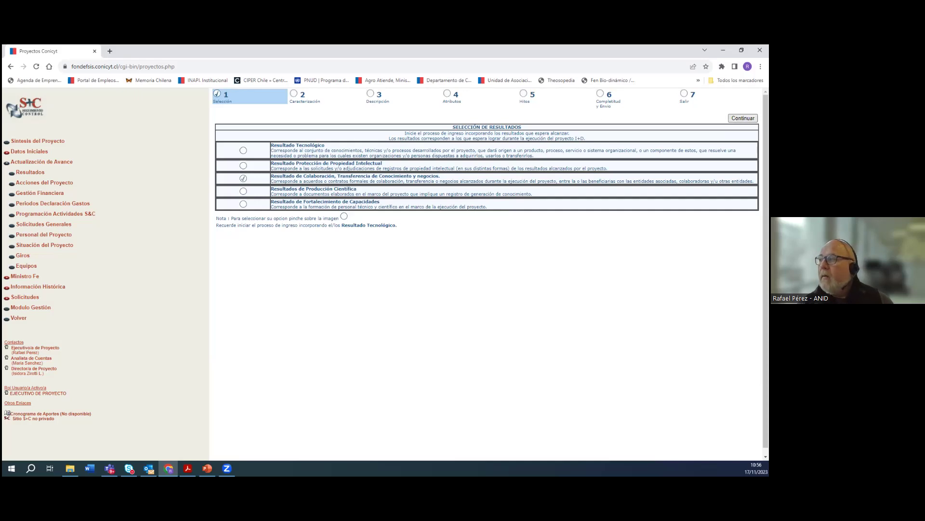
pyautogui.click(742, 118)
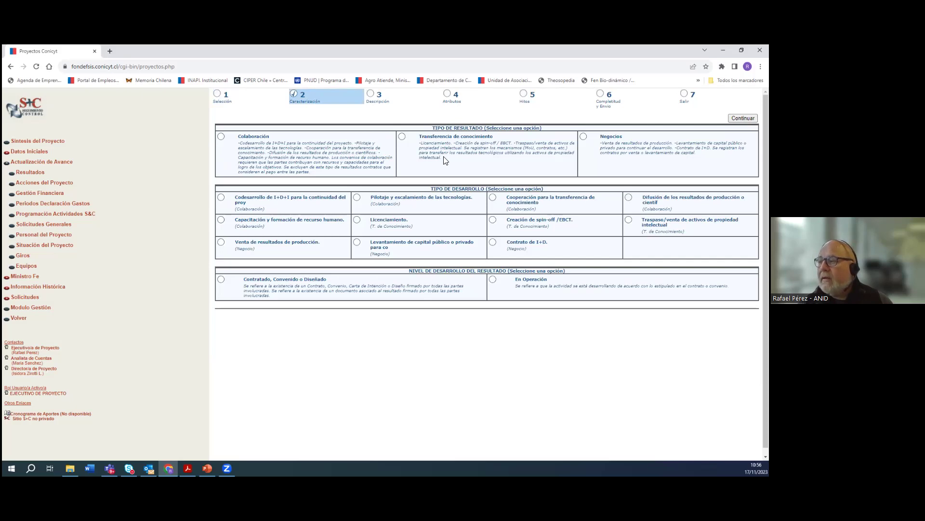
# Set the new result's type to Transferencia de conocimiento
pyautogui.click(221, 138)
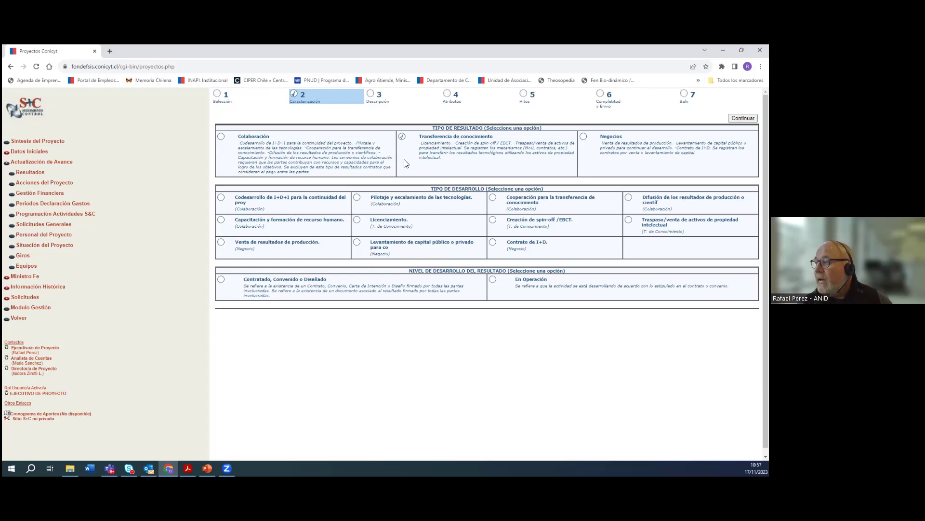
pyautogui.click(584, 137)
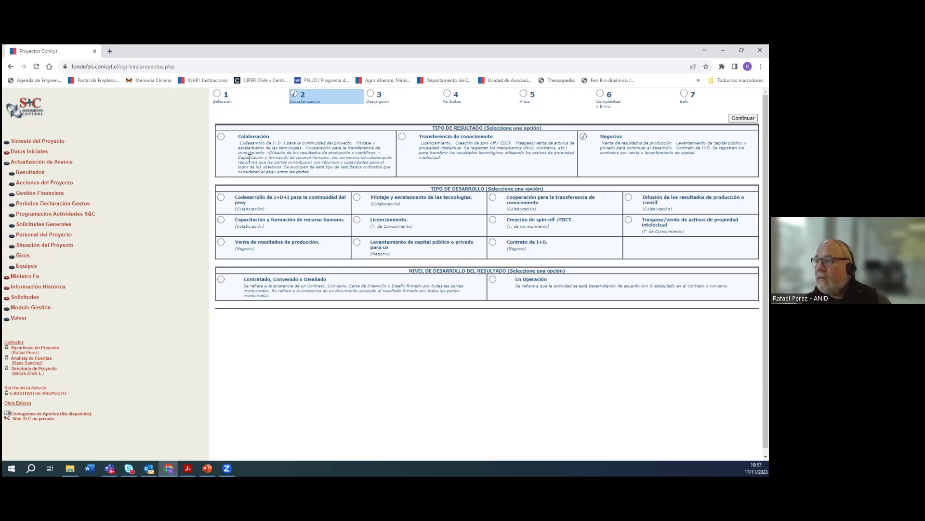
pyautogui.click(402, 137)
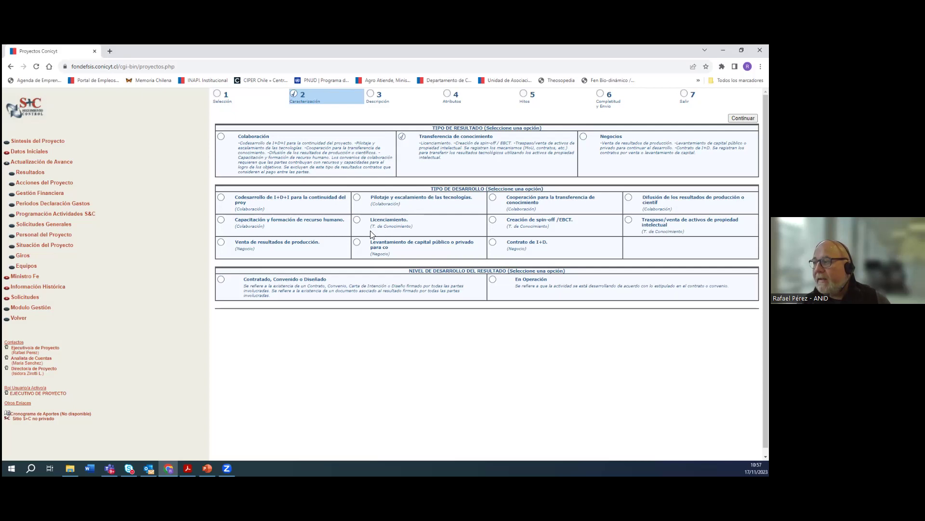
# Examine the development types and their category labels to identify those that belong to Transferencia de conocimiento
pyautogui.tripleClick(366, 204)
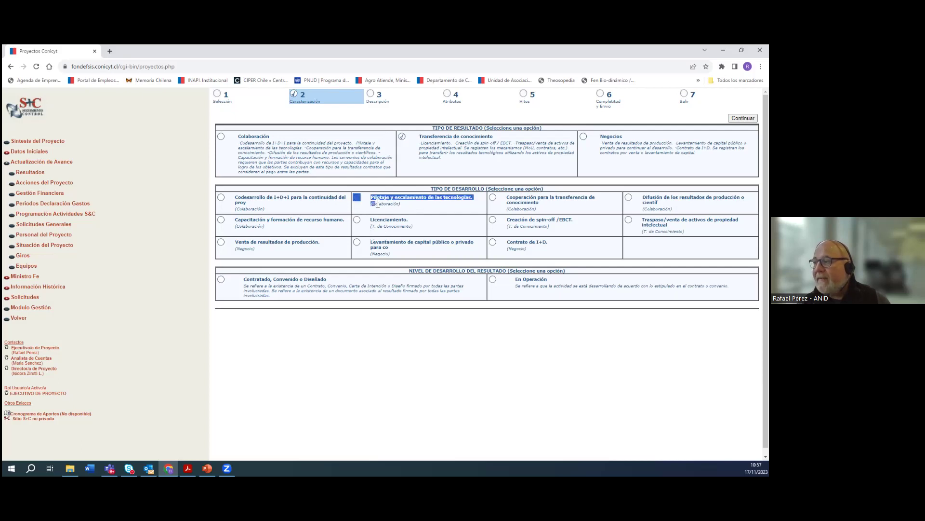
pyautogui.moveTo(408, 208); pyautogui.dragTo(372, 208)
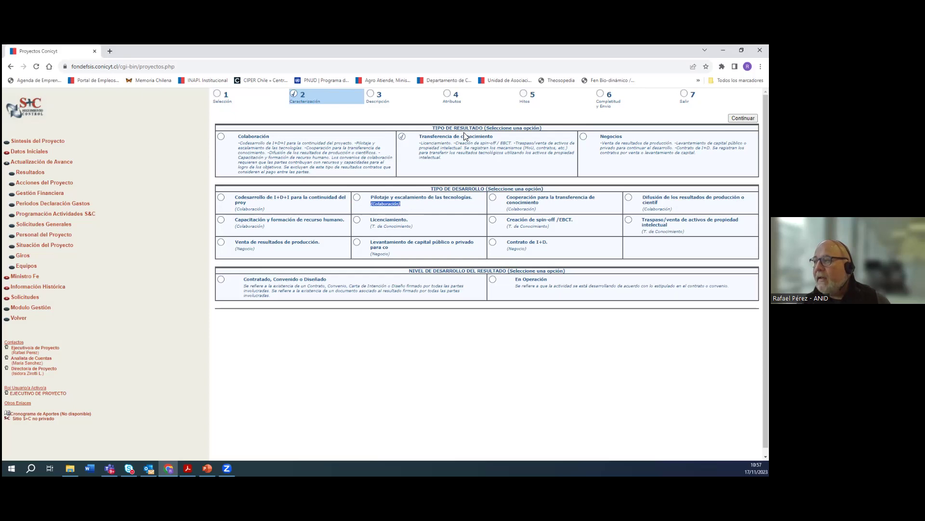
pyautogui.moveTo(419, 137); pyautogui.dragTo(497, 138)
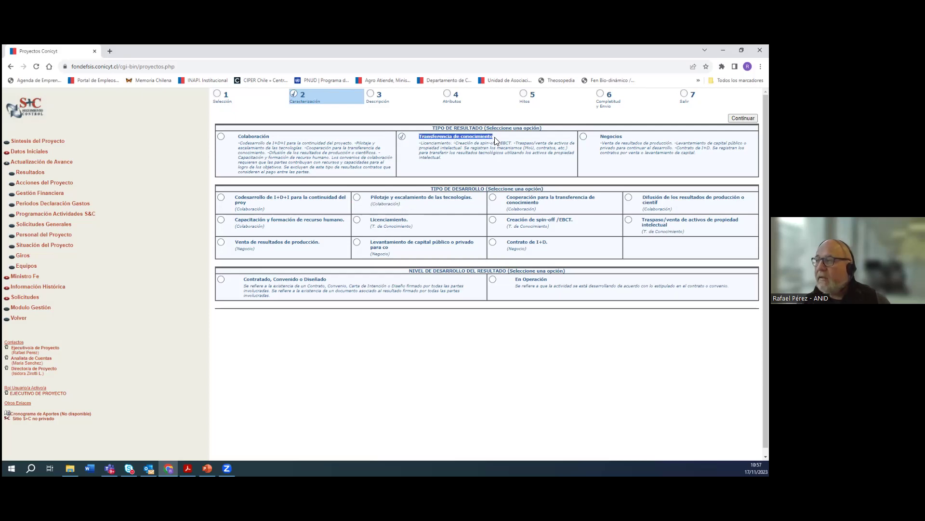
pyautogui.click(431, 229)
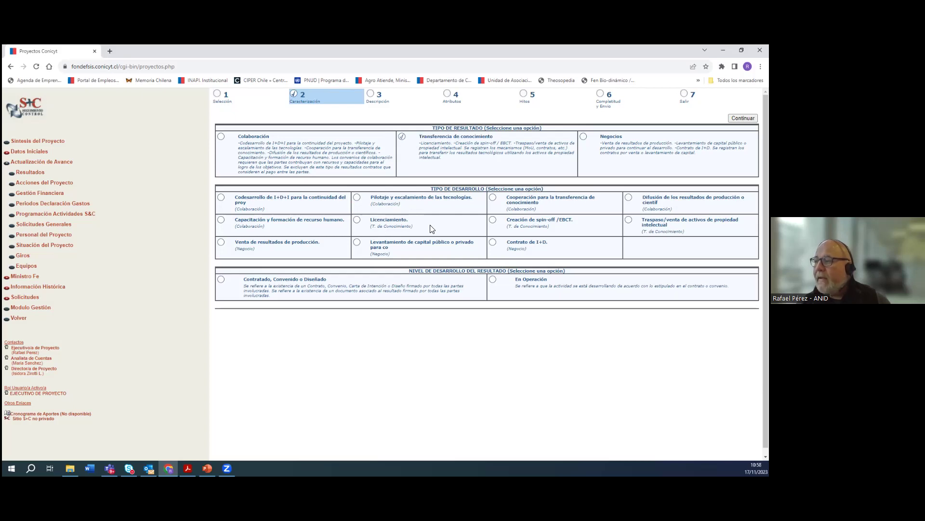
pyautogui.tripleClick(370, 228)
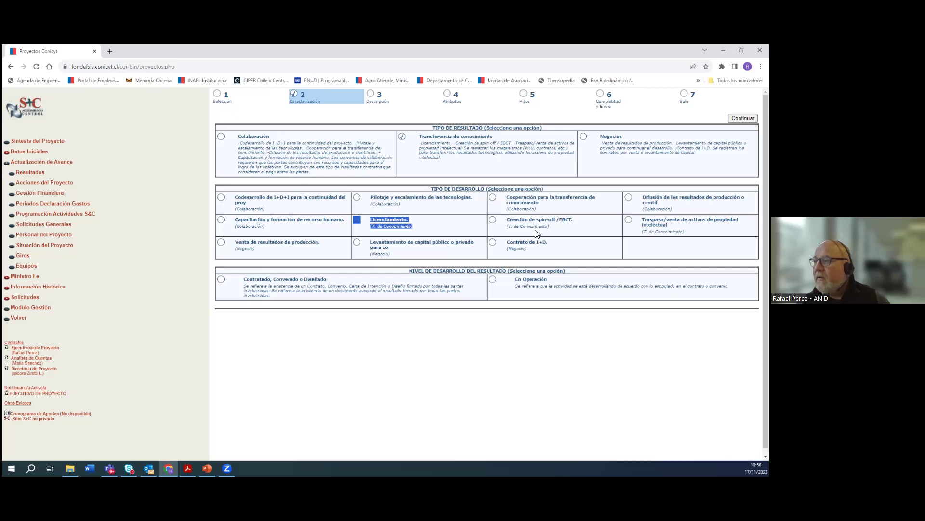
pyautogui.tripleClick(508, 219)
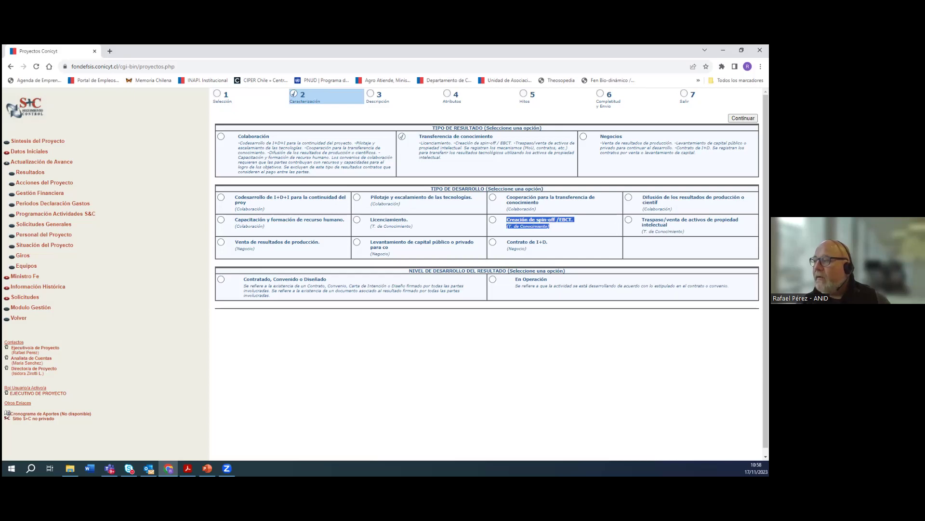
pyautogui.moveTo(642, 219); pyautogui.dragTo(685, 232)
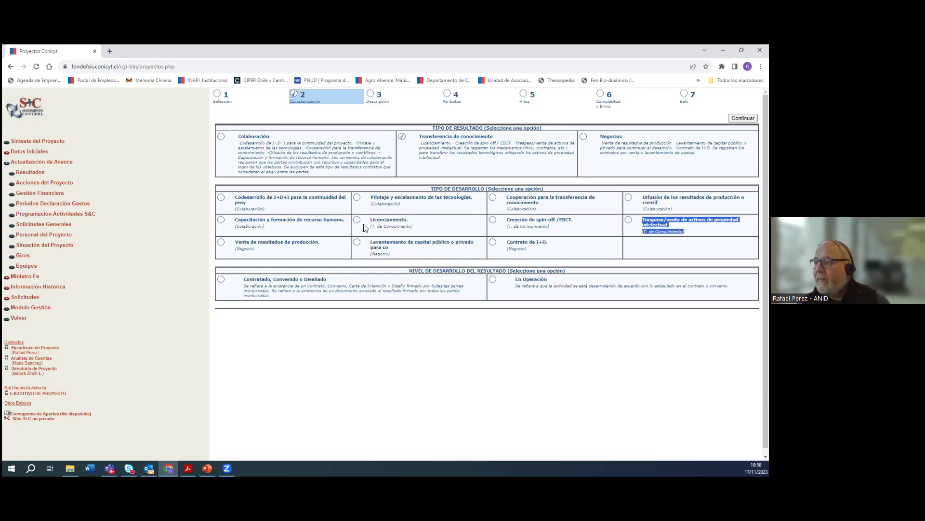
# Set the development type to Creación de spin-off /EBCT and the level to Contratado, Convenido o Diseñado, and continue to the description
pyautogui.click(493, 220)
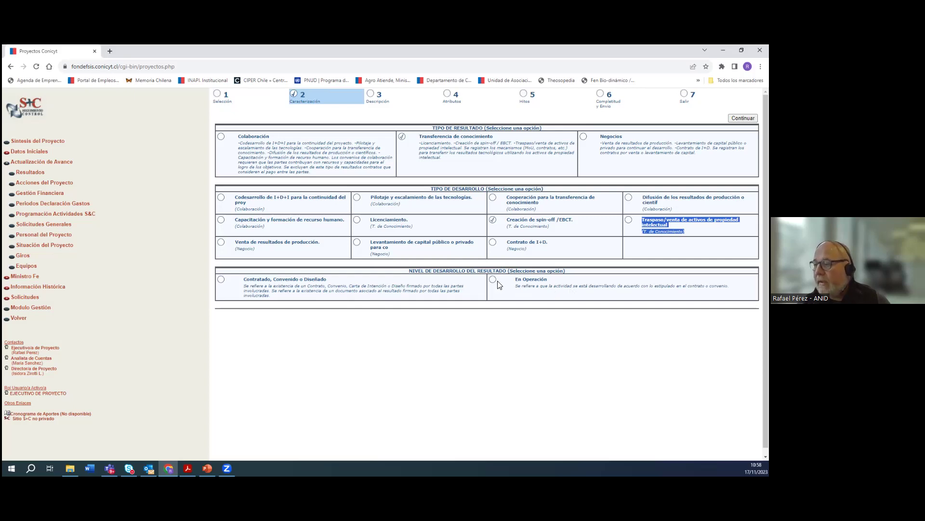
pyautogui.click(221, 280)
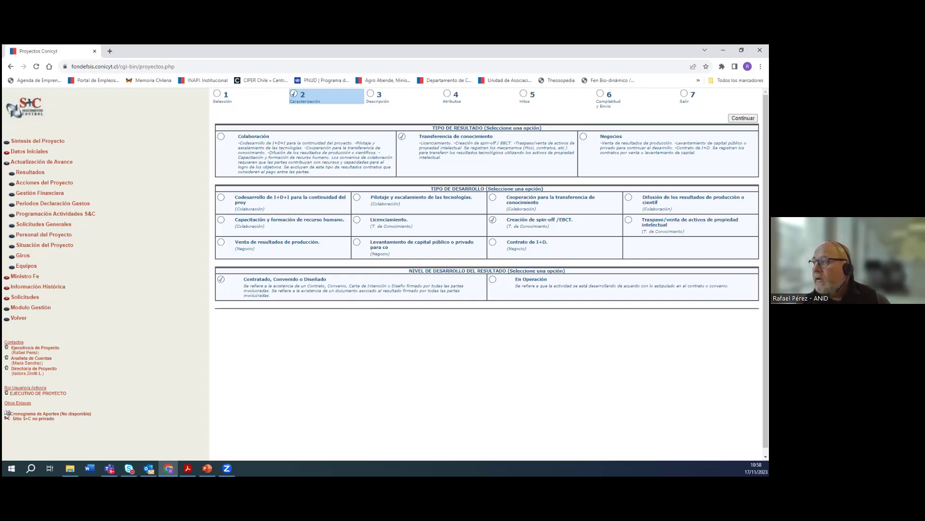
pyautogui.click(743, 118)
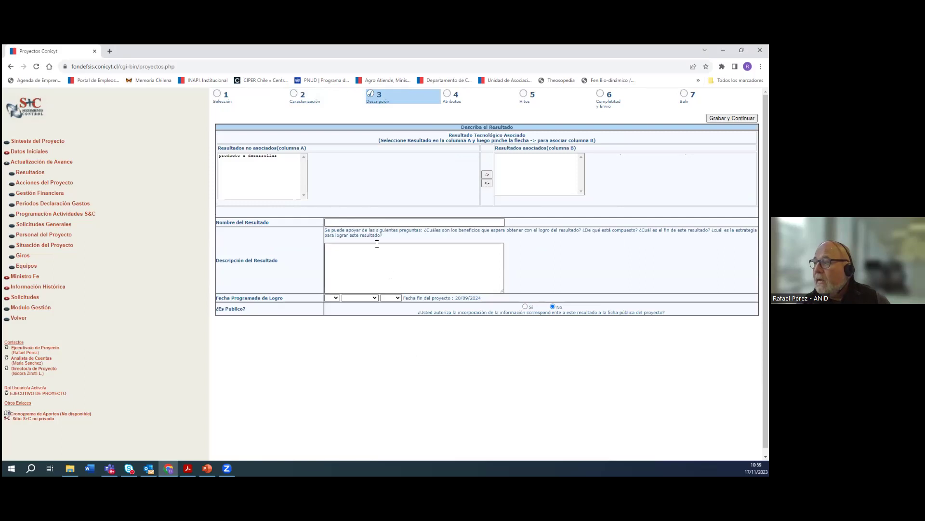
# Associate the technological result "producto a desarrollar", and enter "empresa" as the result name and "detalle" as its description
pyautogui.click(237, 159)
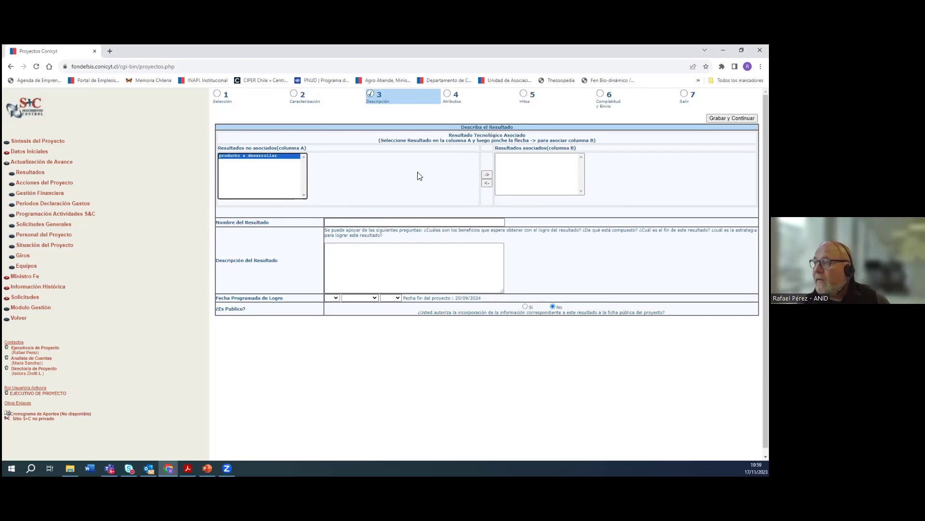
pyautogui.click(487, 174)
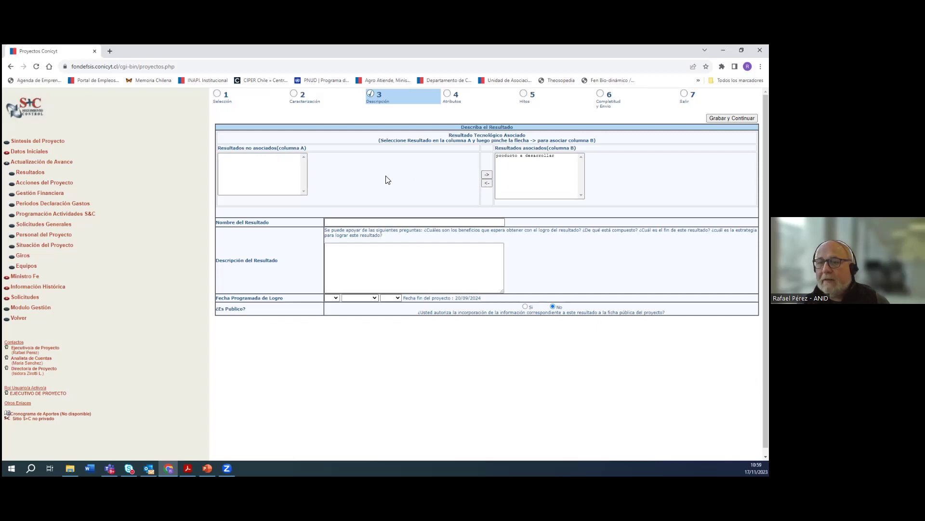
pyautogui.click(365, 222)
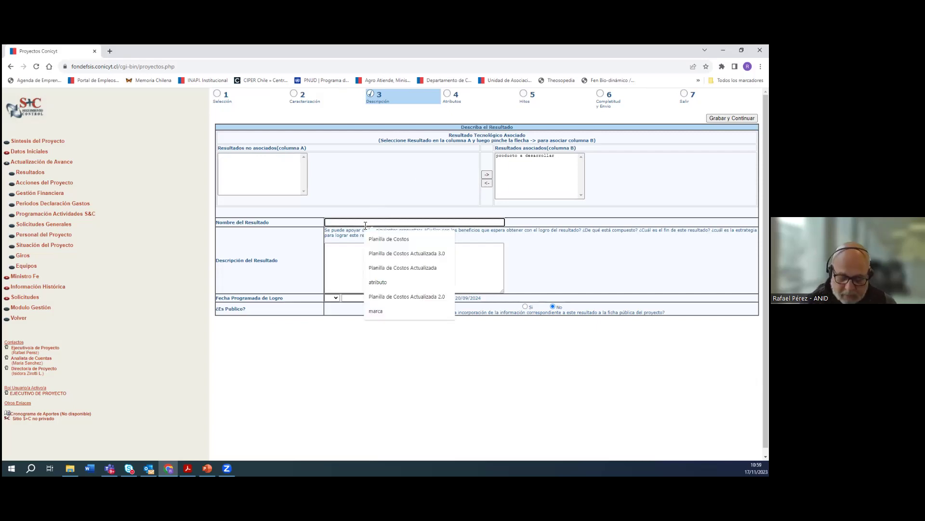
pyautogui.write('empresa')
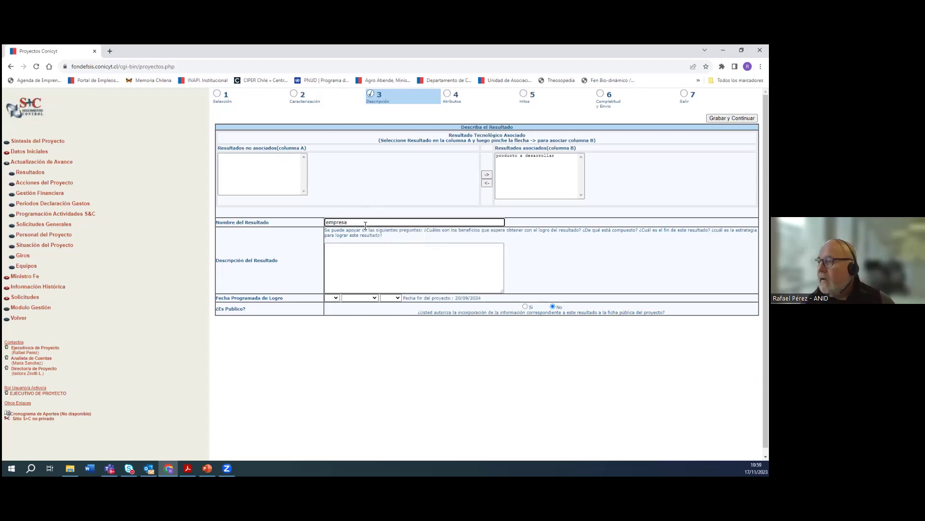
pyautogui.click(357, 259)
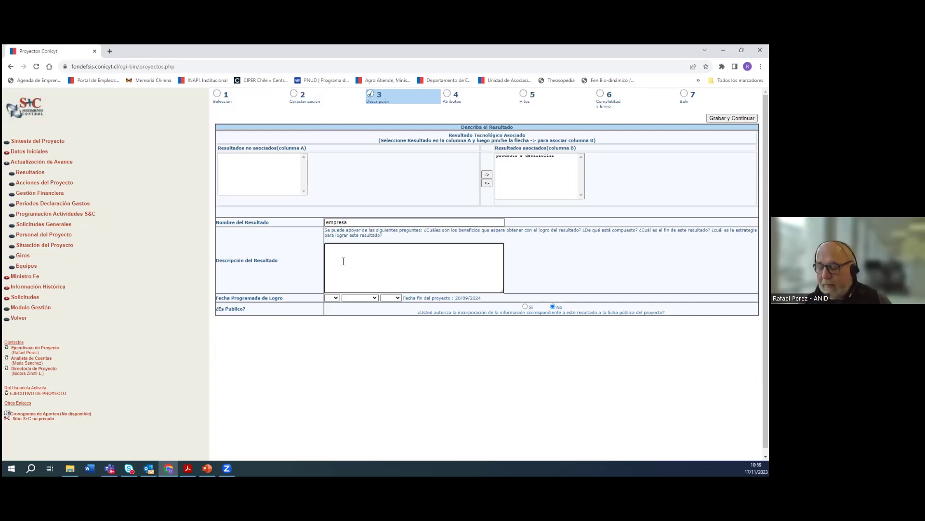
pyautogui.write('detalle')
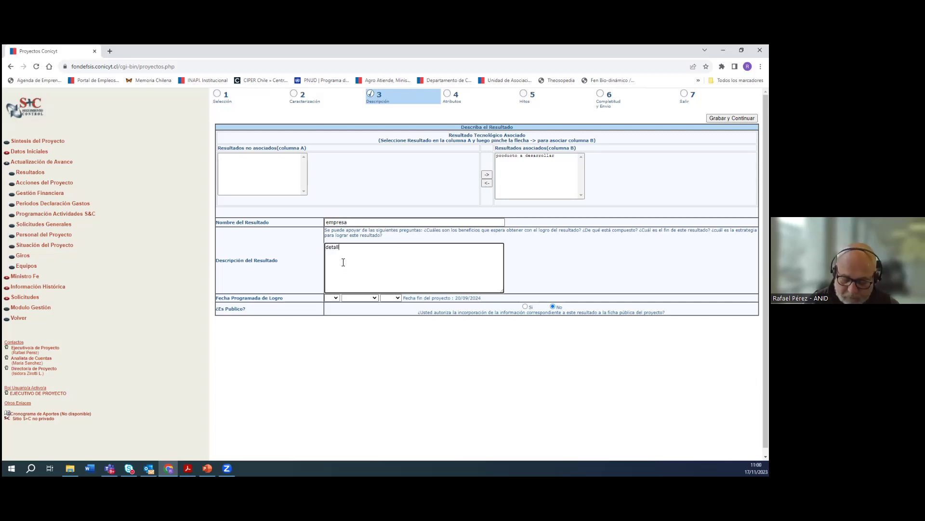
# Set the programmed achievement date to 07 Abril 2024, and save the description and continue
pyautogui.click(333, 298)
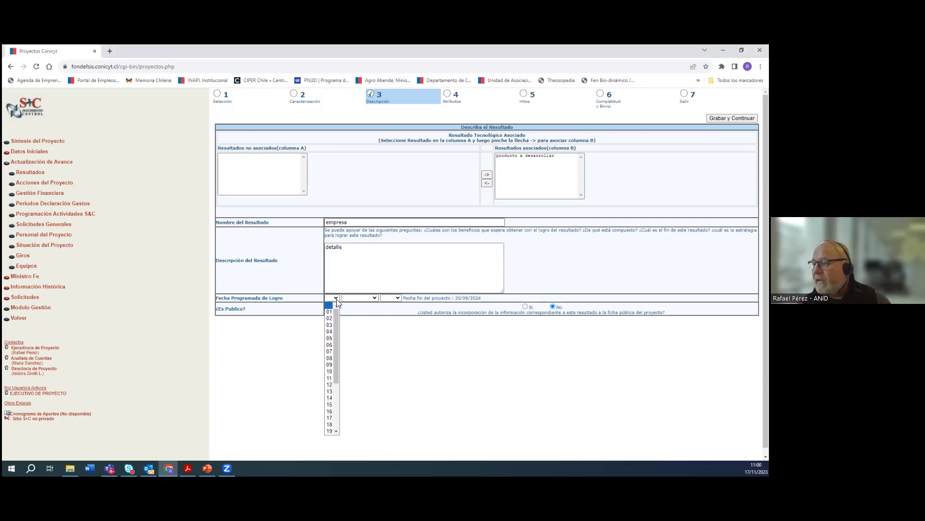
pyautogui.click(333, 350)
pyautogui.click(371, 297)
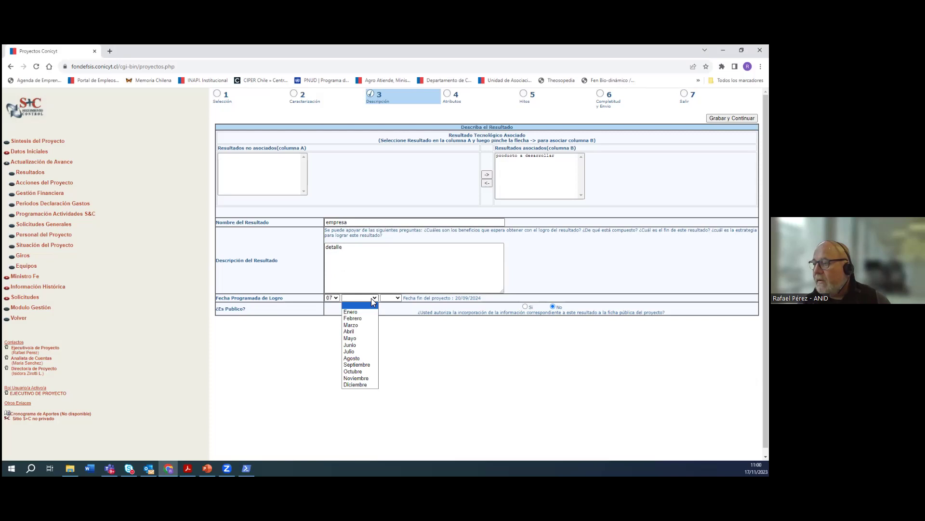
pyautogui.click(356, 331)
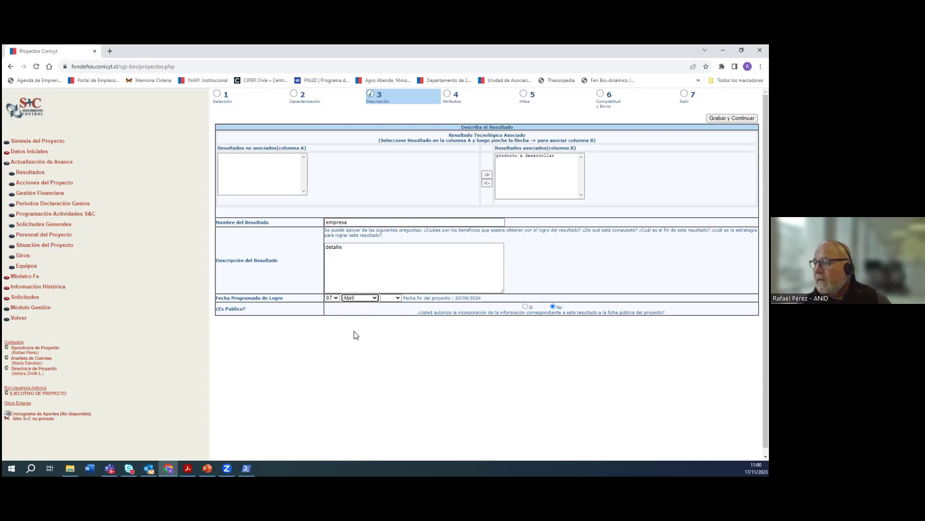
pyautogui.click(391, 298)
pyautogui.scroll(-4, 386, 362)
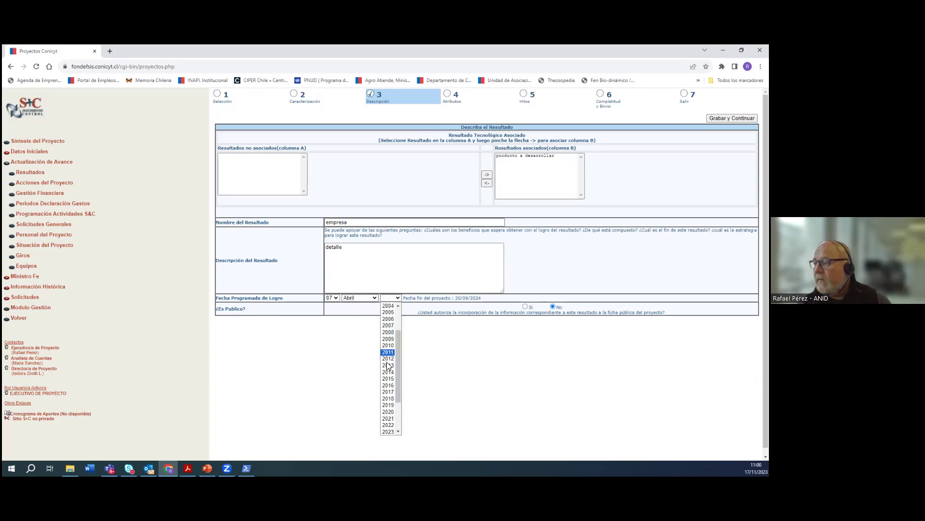
pyautogui.click(395, 391)
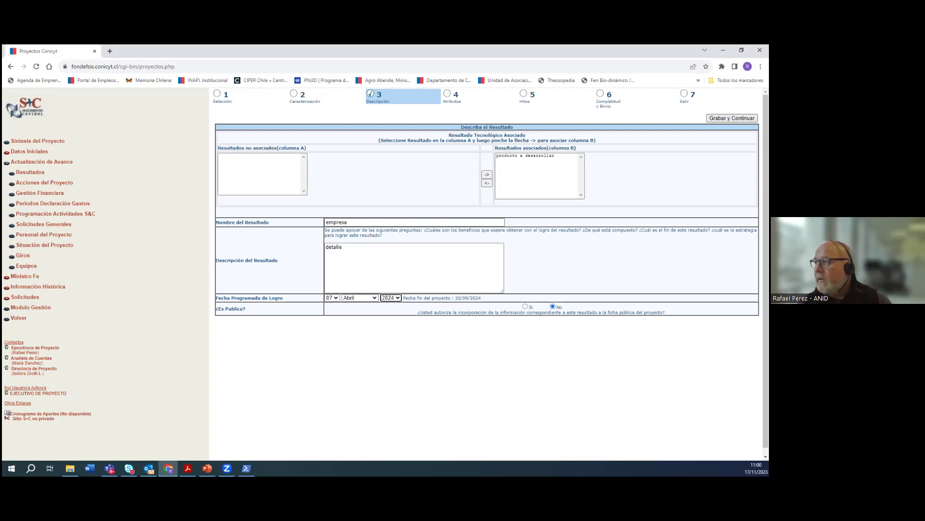
pyautogui.click(731, 118)
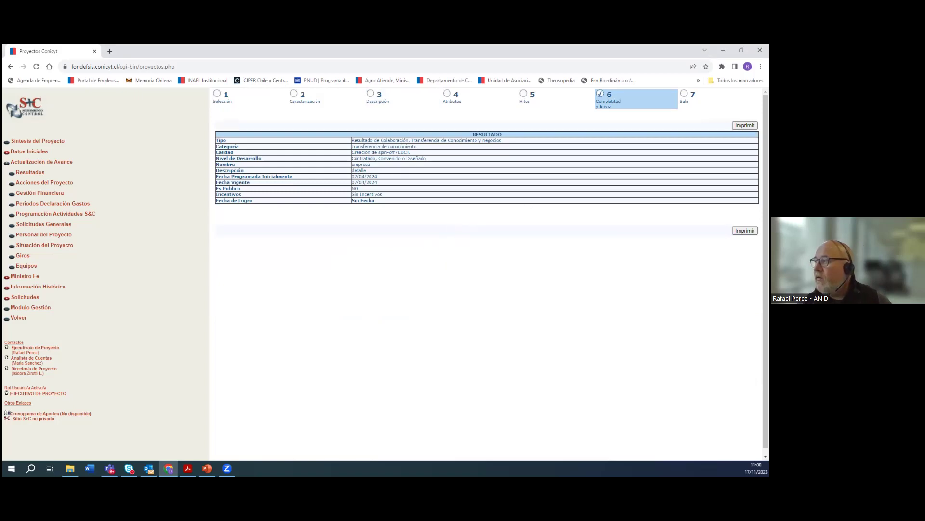
# Start a new Resultados de Producción Científica result, choose the type Publicaciones en revistas científicas, and continue to its description
pyautogui.click(313, 100)
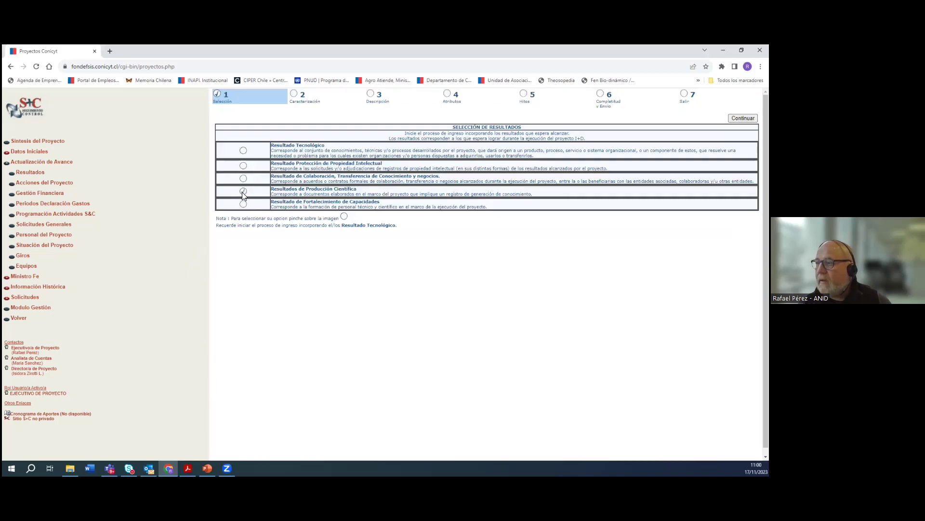
pyautogui.click(243, 191)
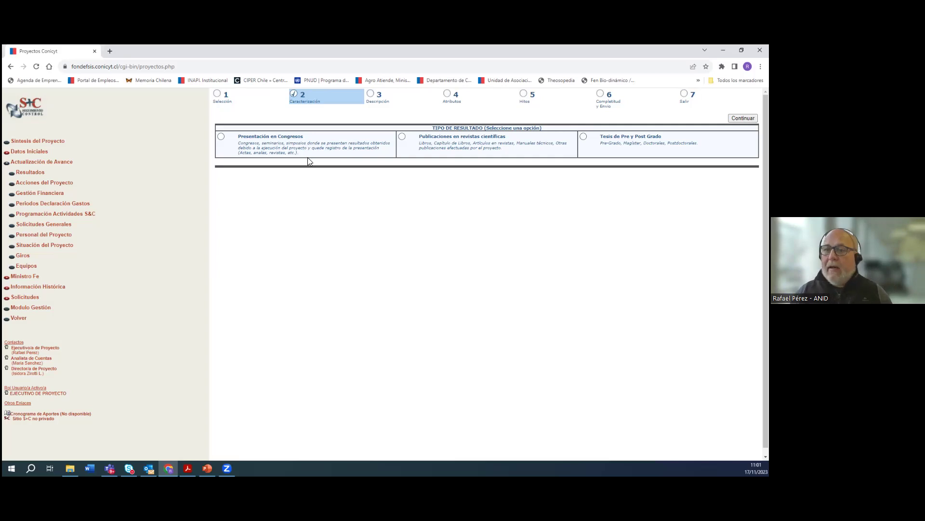
pyautogui.click(401, 137)
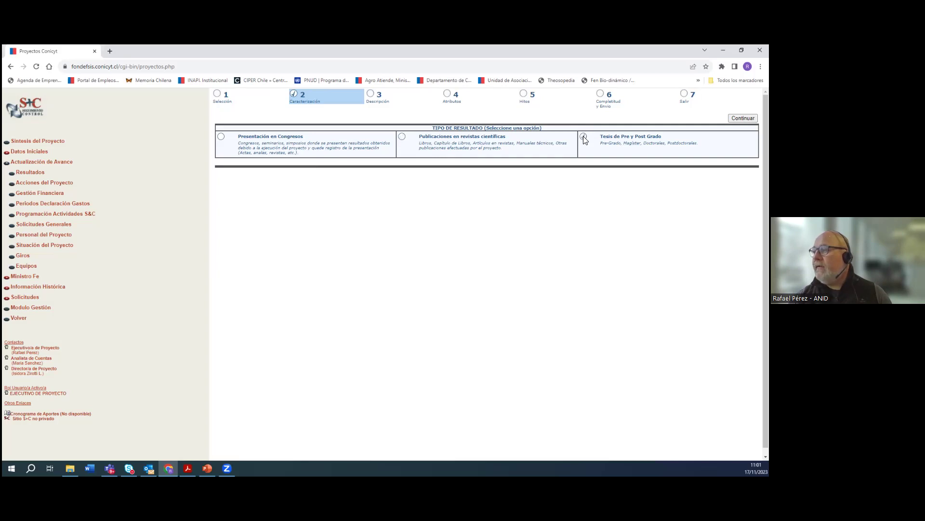
pyautogui.click(584, 138)
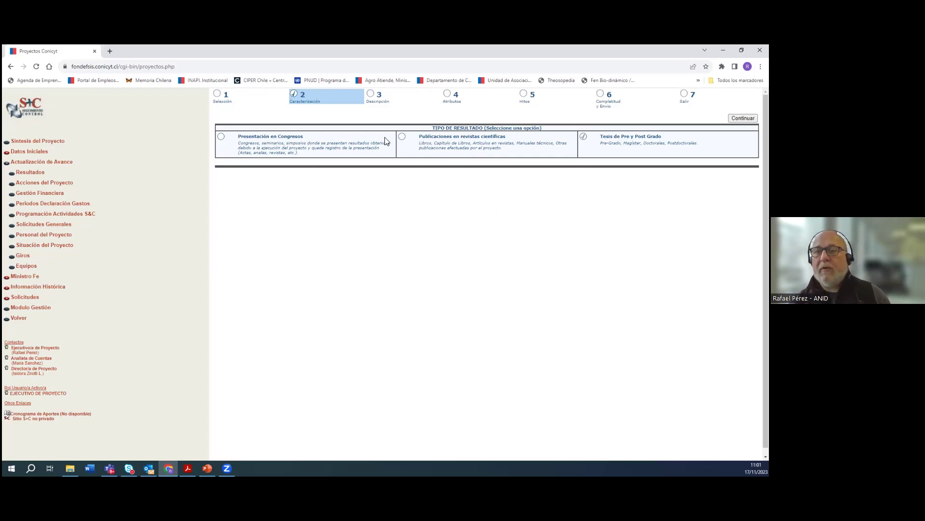
pyautogui.click(221, 136)
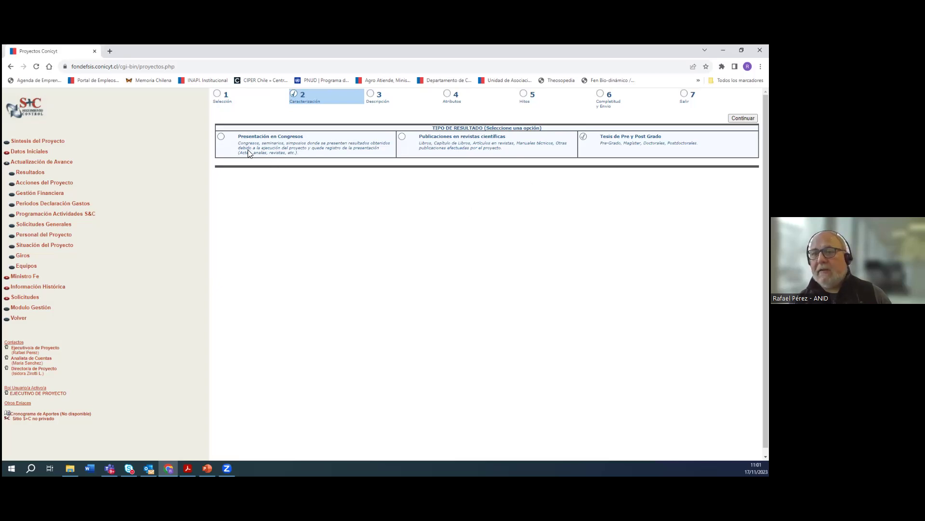
pyautogui.click(221, 136)
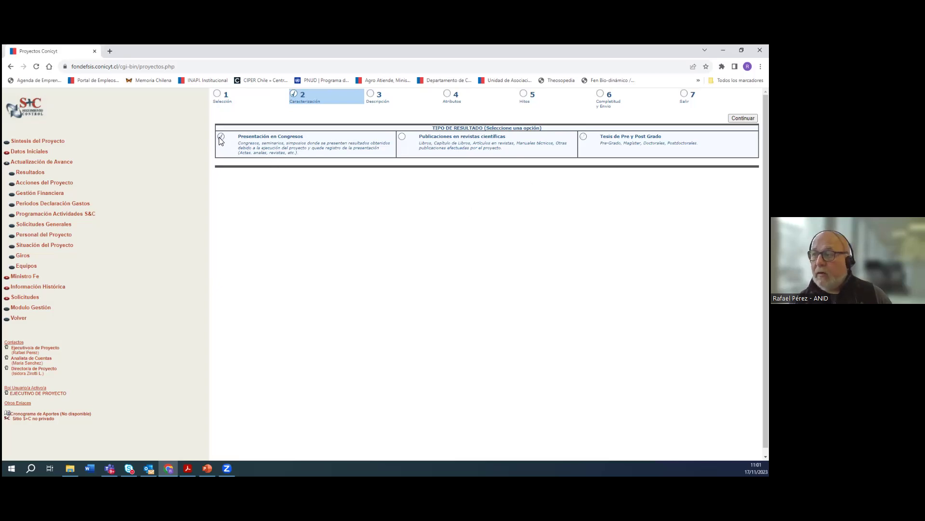
pyautogui.click(402, 137)
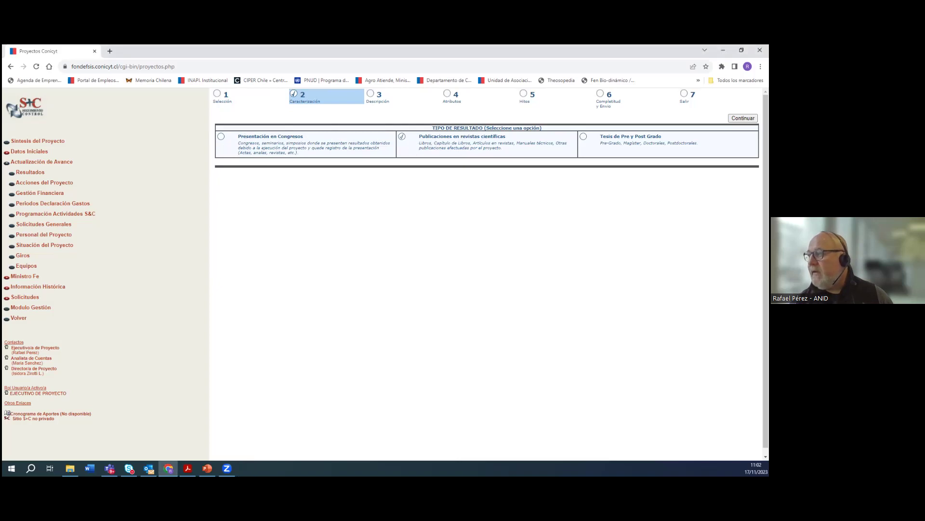
pyautogui.click(744, 118)
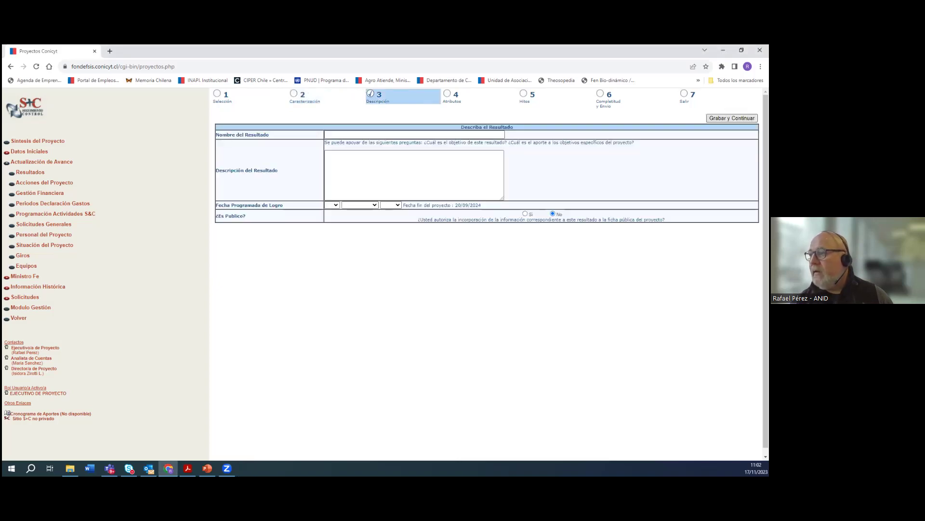
# Enter "publicacion" as the result name and "detalle" as the description of the scientific production result
pyautogui.click(343, 136)
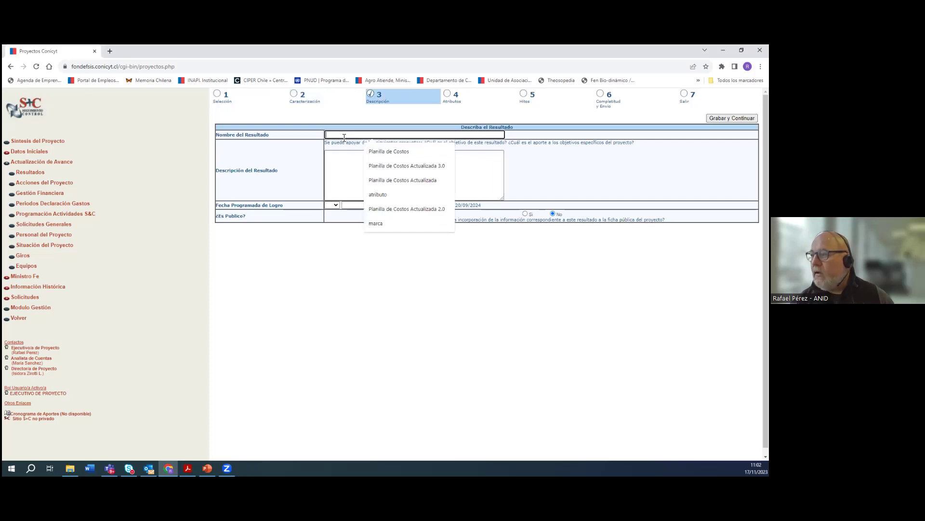
pyautogui.write('pu')
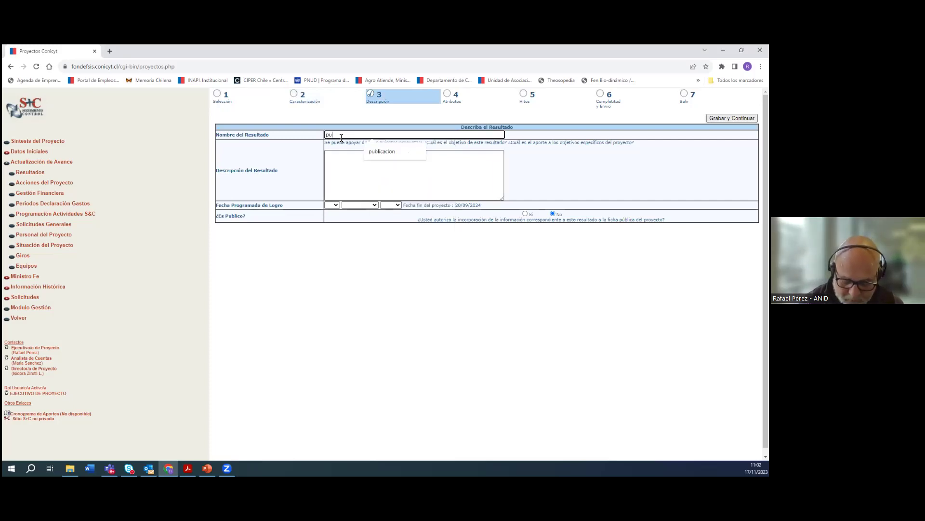
pyautogui.write('blicacion')
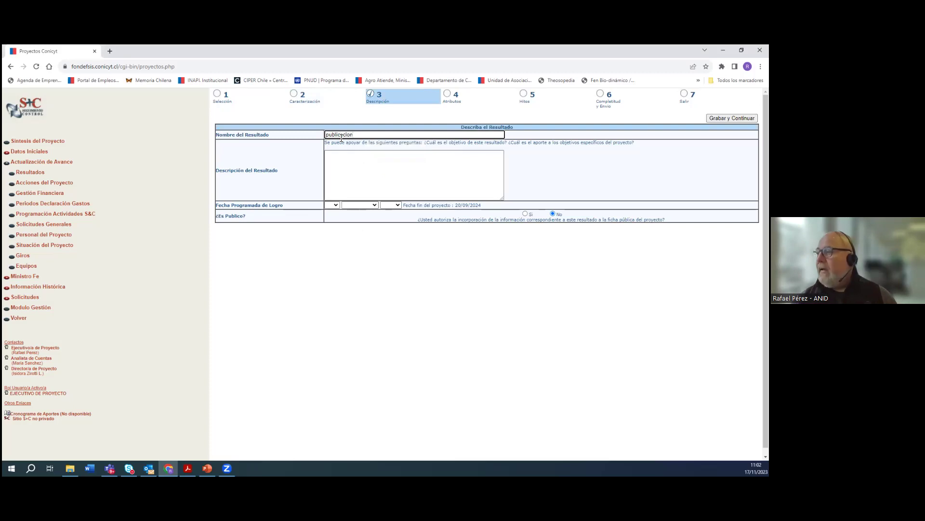
pyautogui.click(364, 164)
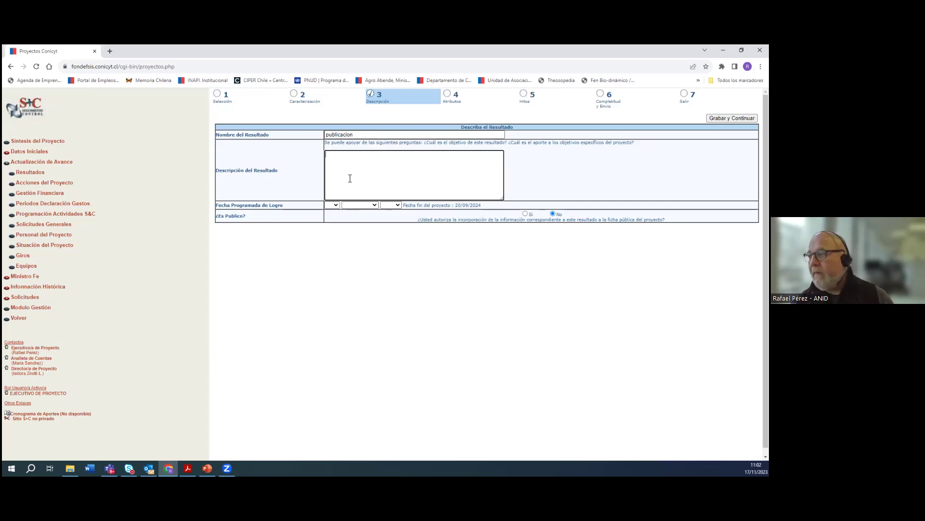
pyautogui.write('etalle')
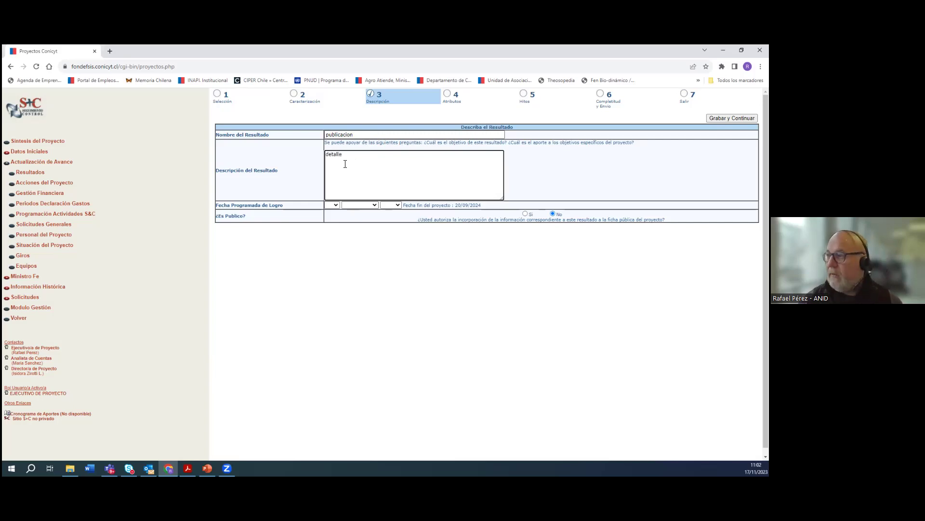
# Set the publication's programmed achievement date to 10 Julio 2024, and save the description and continue
pyautogui.click(333, 205)
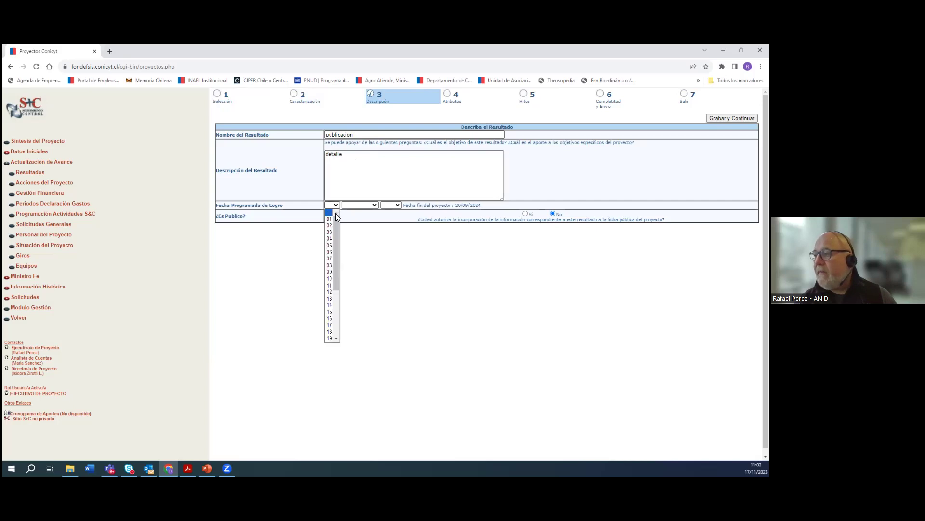
pyautogui.click(331, 279)
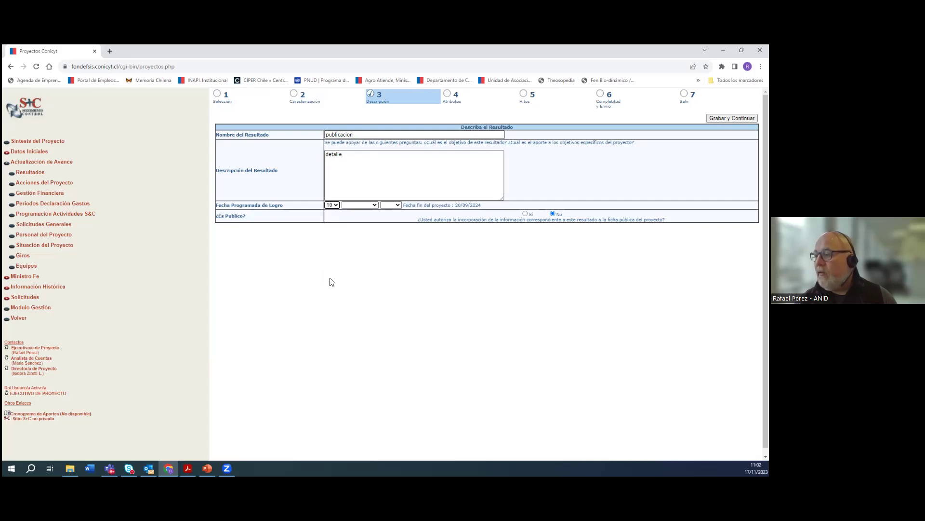
pyautogui.click(374, 205)
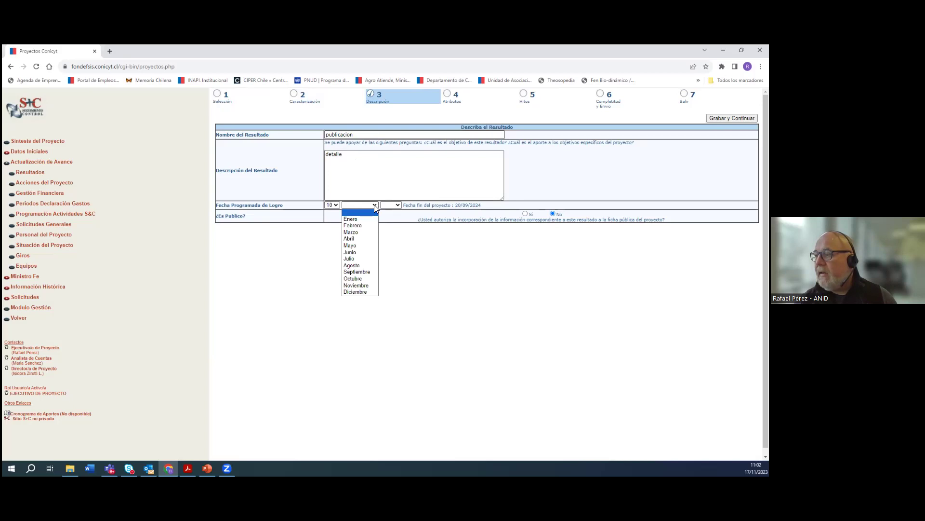
pyautogui.click(360, 259)
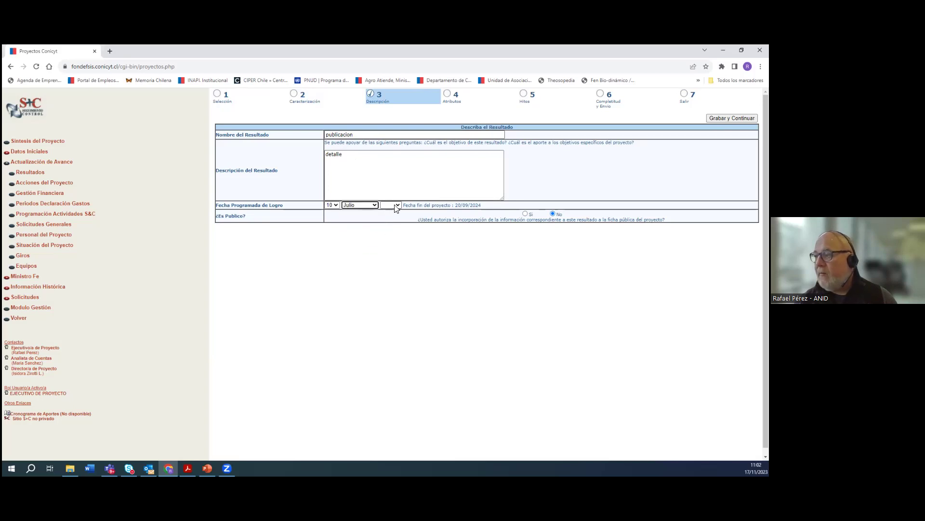
pyautogui.click(392, 205)
pyautogui.moveTo(399, 279); pyautogui.dragTo(398, 312)
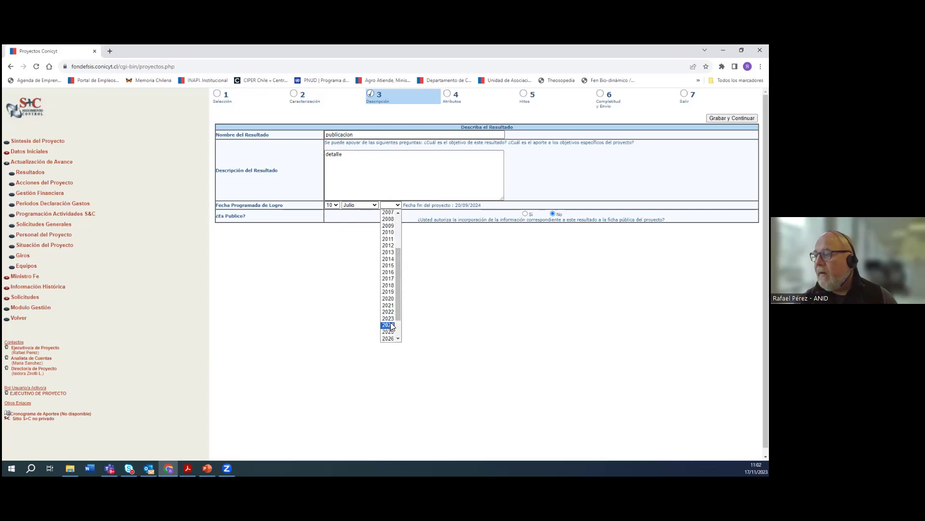
pyautogui.click(388, 325)
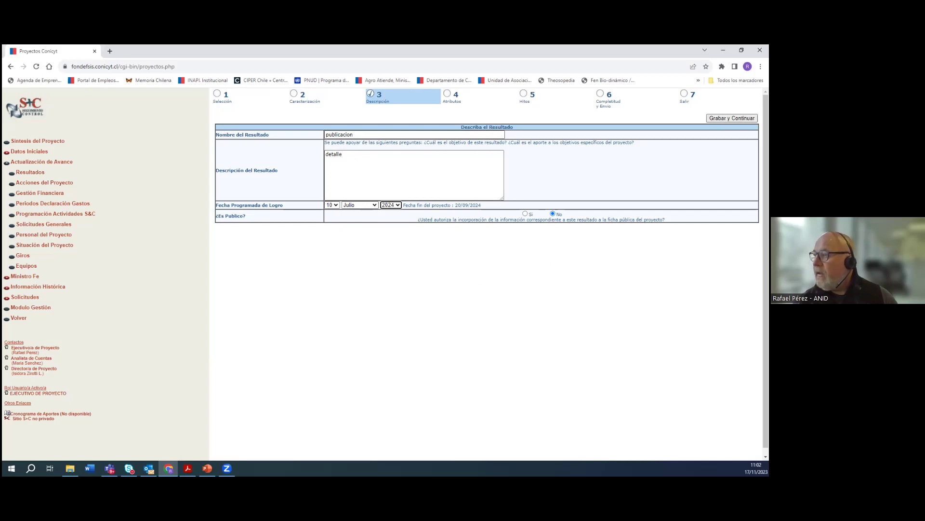
pyautogui.click(731, 118)
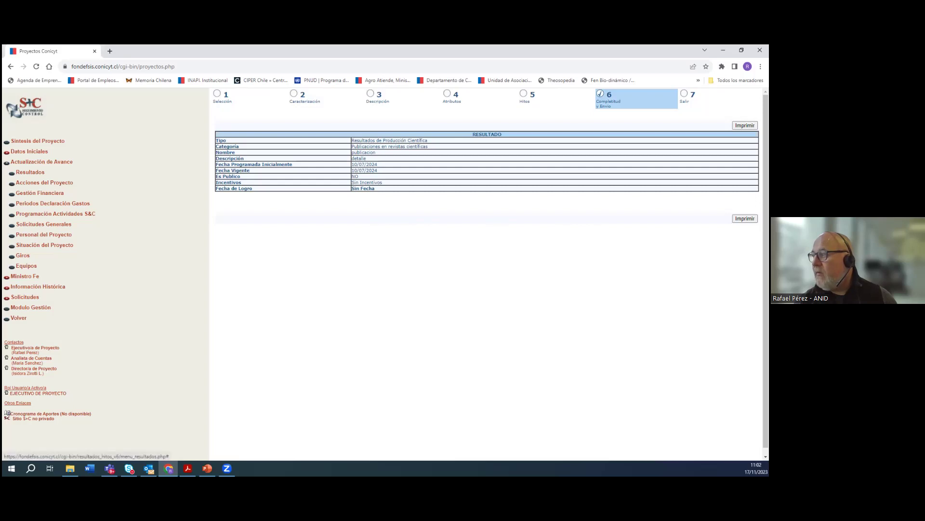
# Add a Resultado de Fortalecimiento de Capacidades of type Alumnos Pregrado from the project's results list, and continue to its description
pyautogui.click(30, 172)
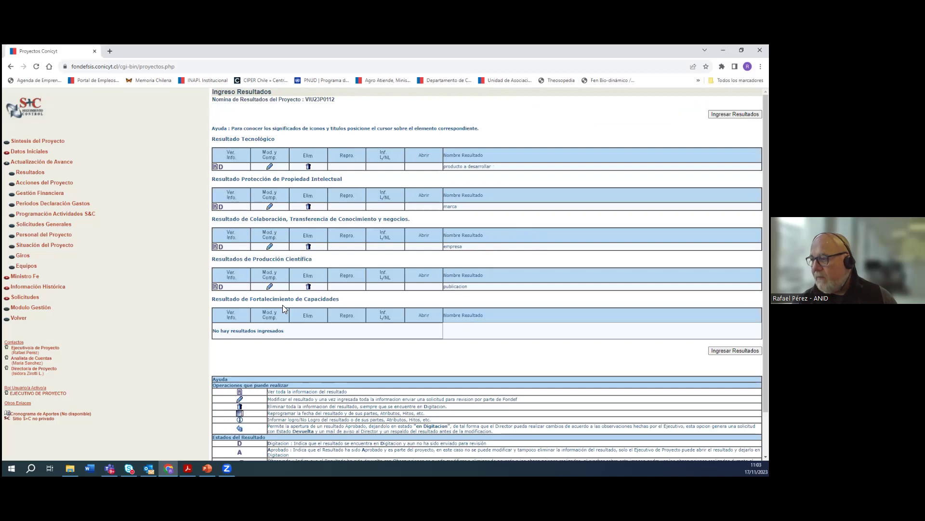
pyautogui.click(735, 114)
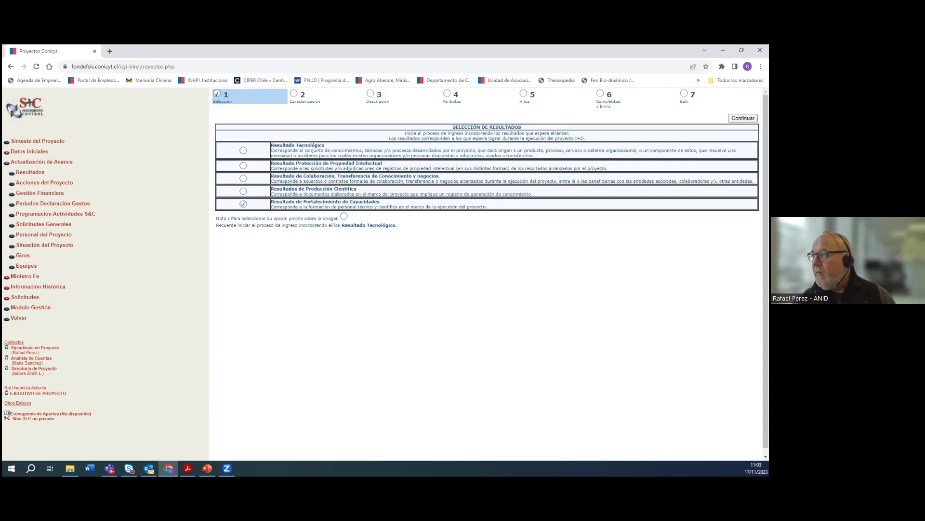
pyautogui.click(743, 118)
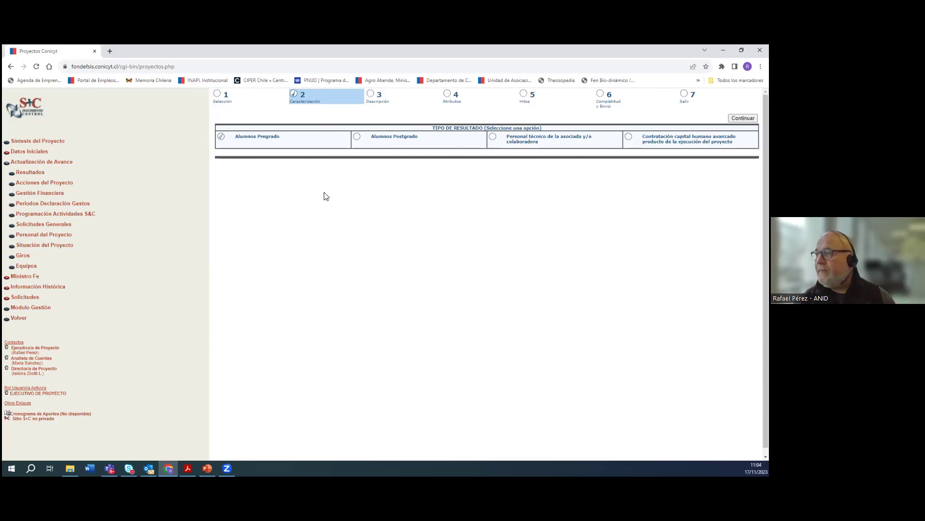
pyautogui.click(743, 118)
# Enter "capacitacion alumnos" as the name of the capacity-building result
pyautogui.click(364, 135)
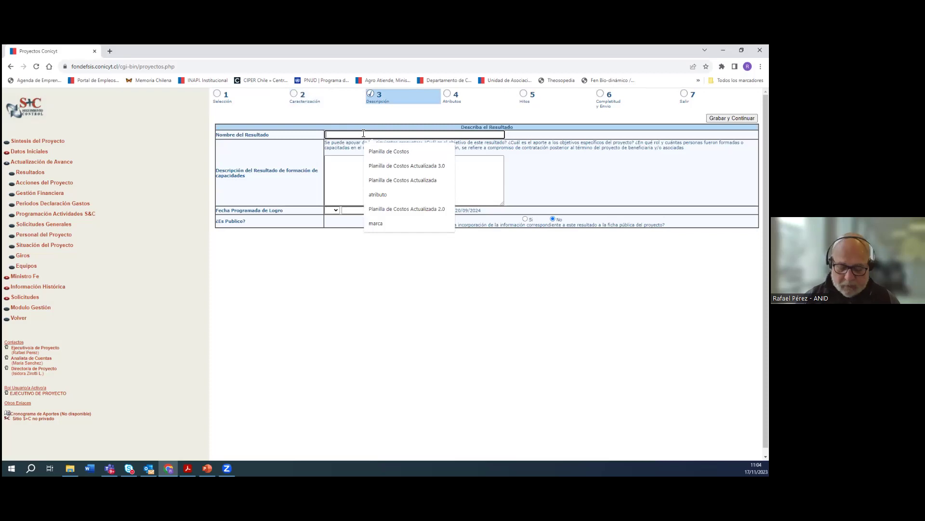
pyautogui.write('tesis')
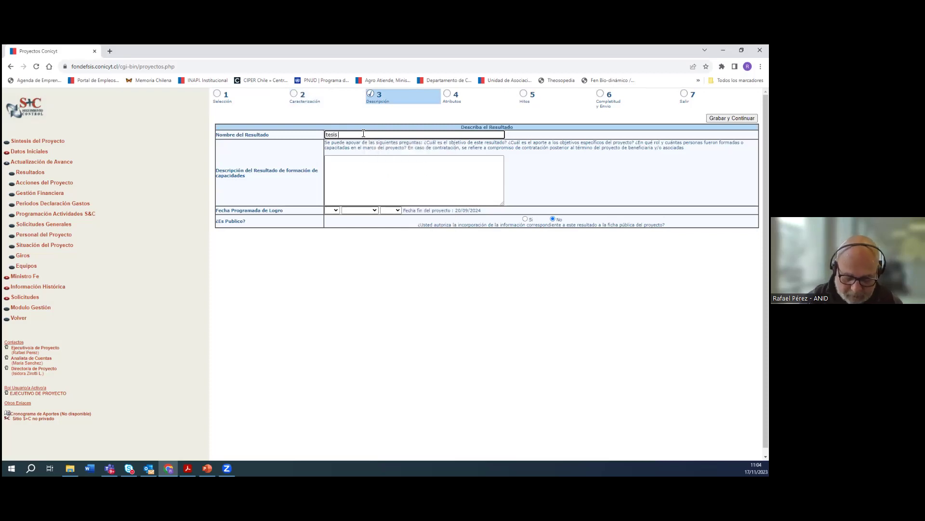
pyautogui.press('BackSpace')
pyautogui.press('BackSpace')
pyautogui.press('BackSpace')
pyautogui.press('BackSpace')
pyautogui.press('BackSpace')
pyautogui.write('c')
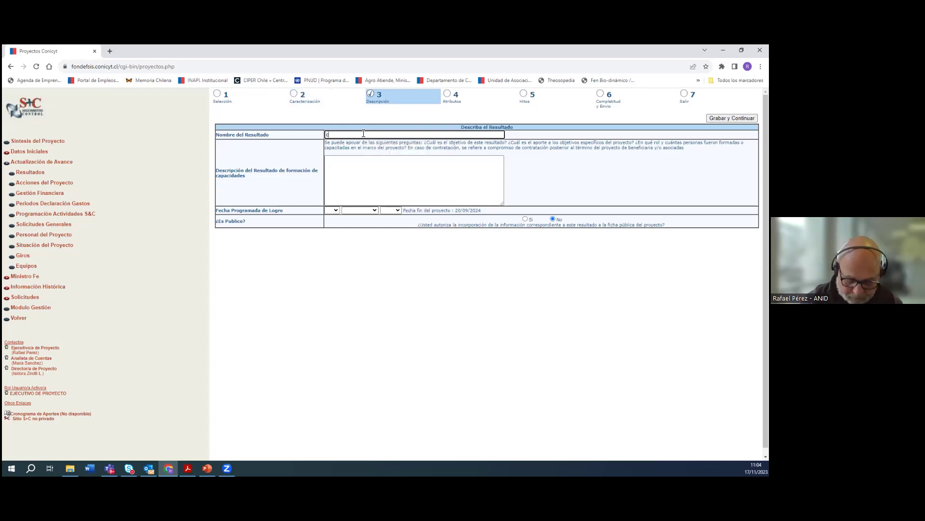
pyautogui.write('apacitacion alumnos')
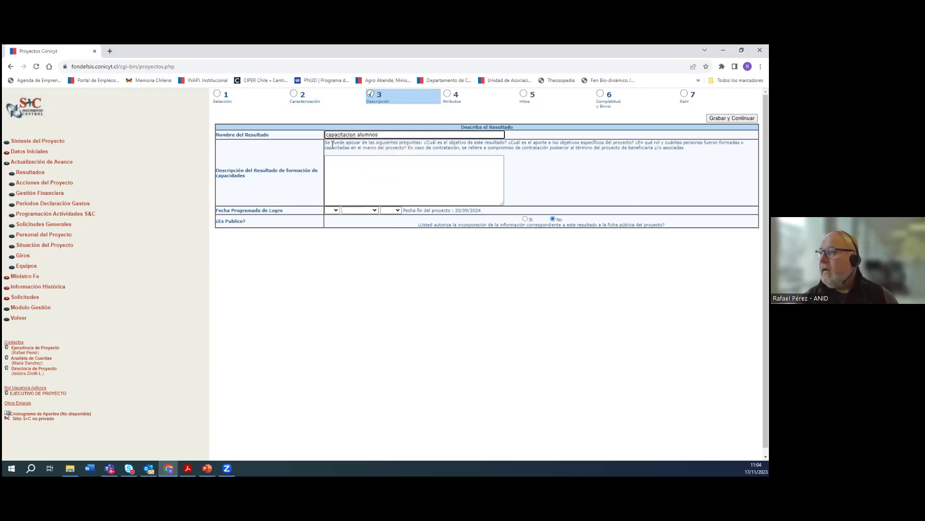
# Describe the capacity-building result as "capacitacion y formacion"
pyautogui.click(358, 172)
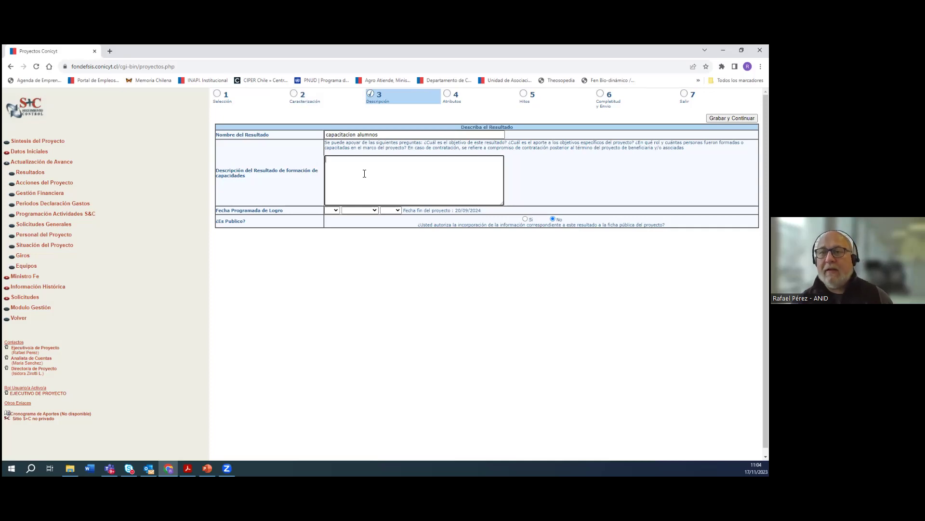
pyautogui.click(347, 173)
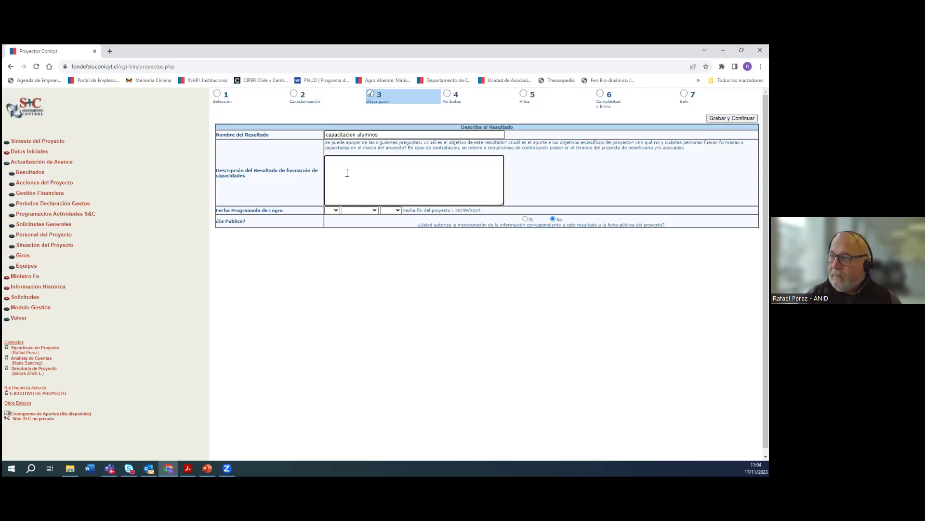
pyautogui.write('capa')
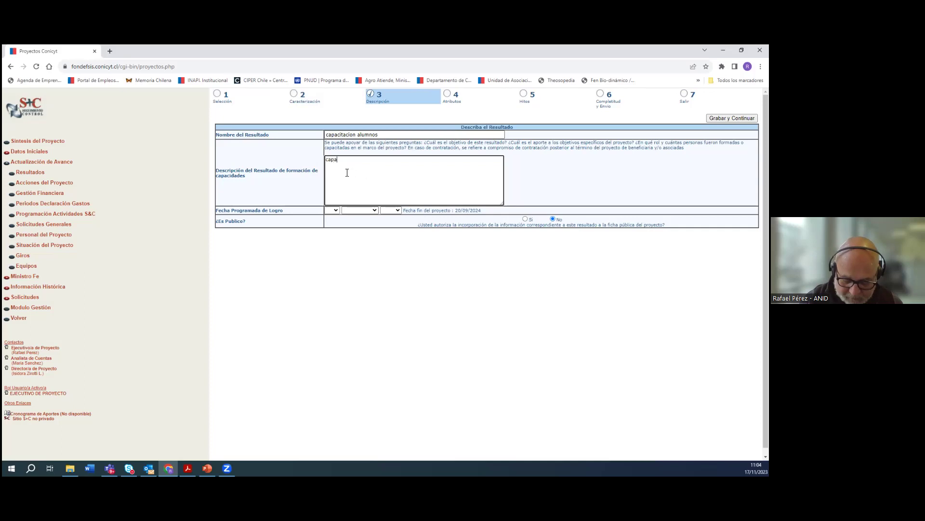
pyautogui.write('citacion y')
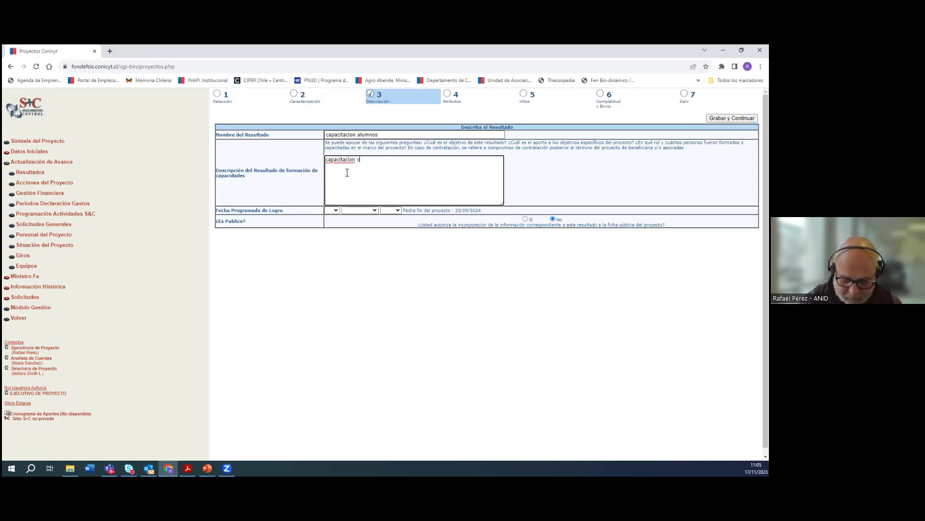
pyautogui.write(' formacion')
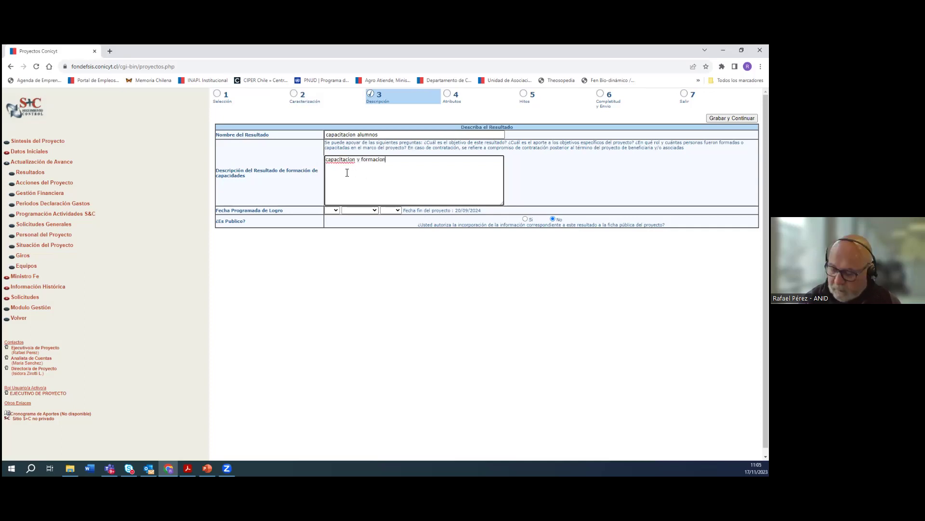
# Set the programmed achievement date of the student training result to 10 Agosto 2024
pyautogui.click(333, 210)
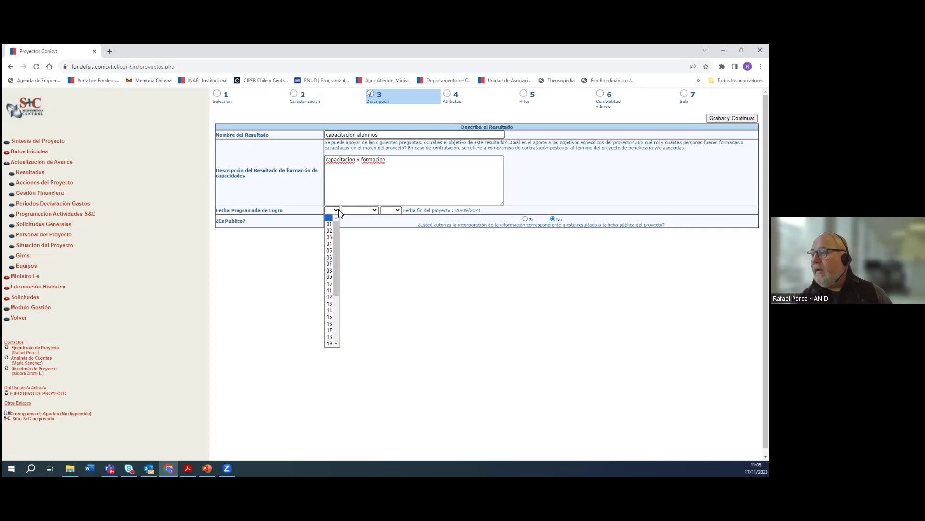
pyautogui.click(329, 285)
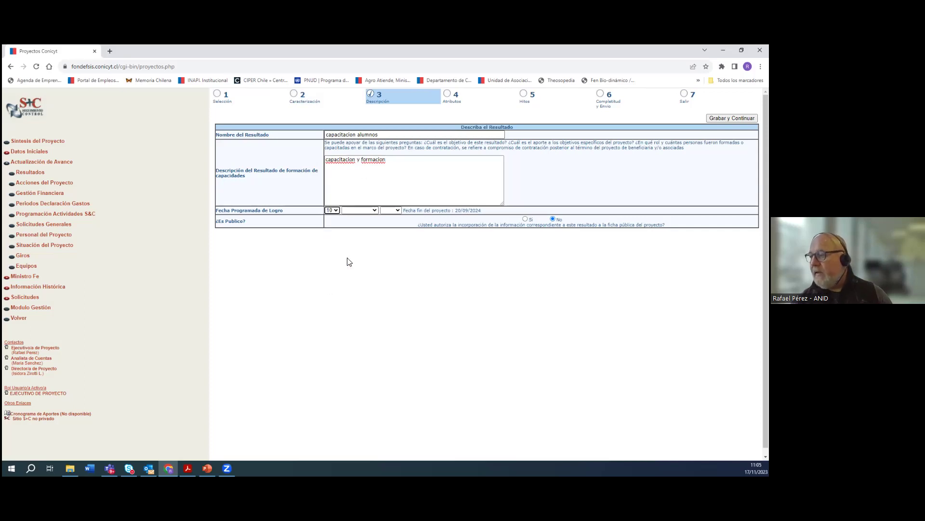
pyautogui.click(374, 210)
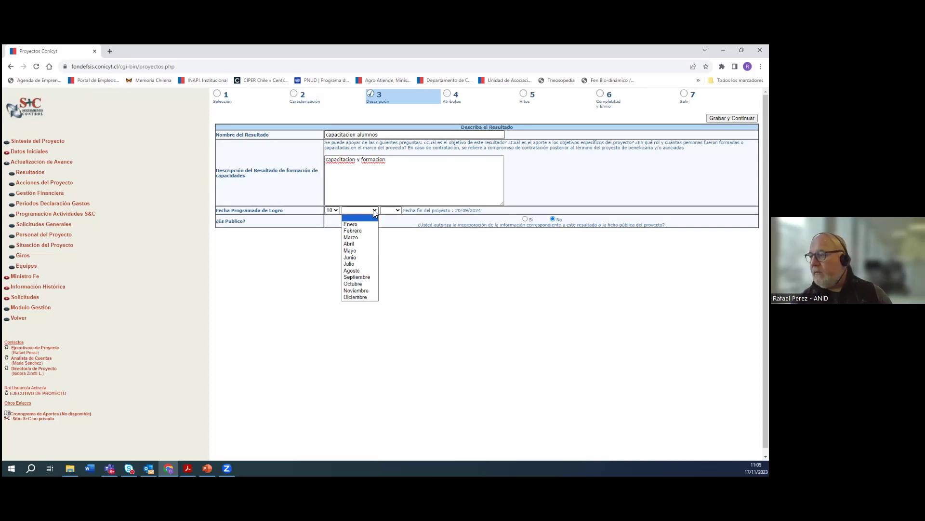
pyautogui.click(357, 270)
pyautogui.click(399, 211)
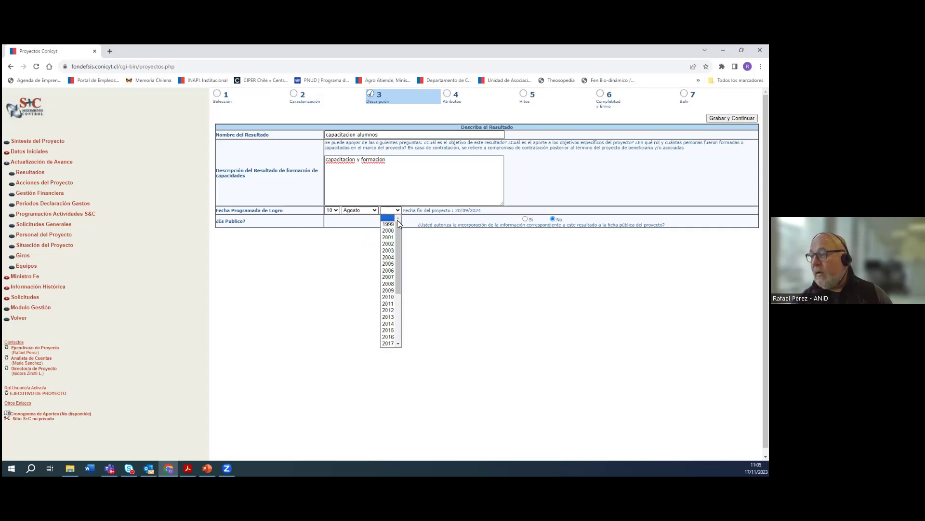
pyautogui.moveTo(399, 254); pyautogui.dragTo(398, 300)
pyautogui.click(388, 307)
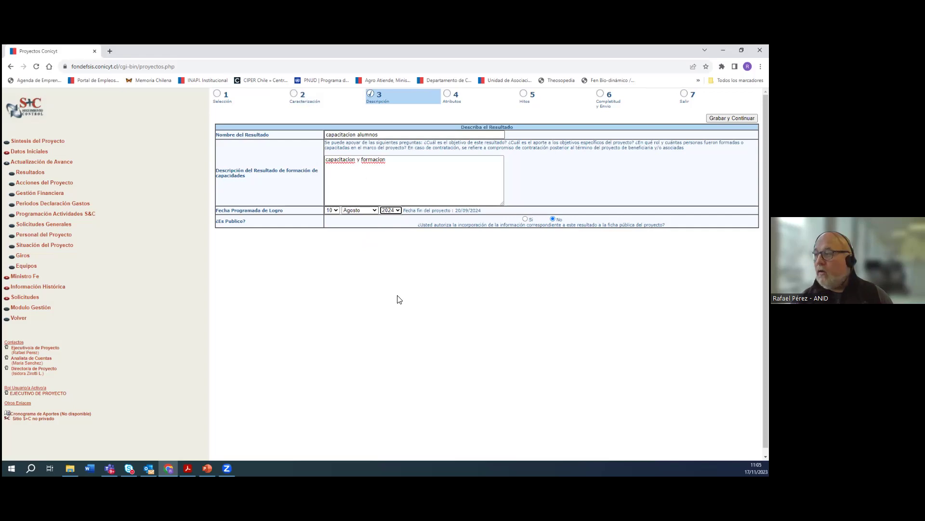